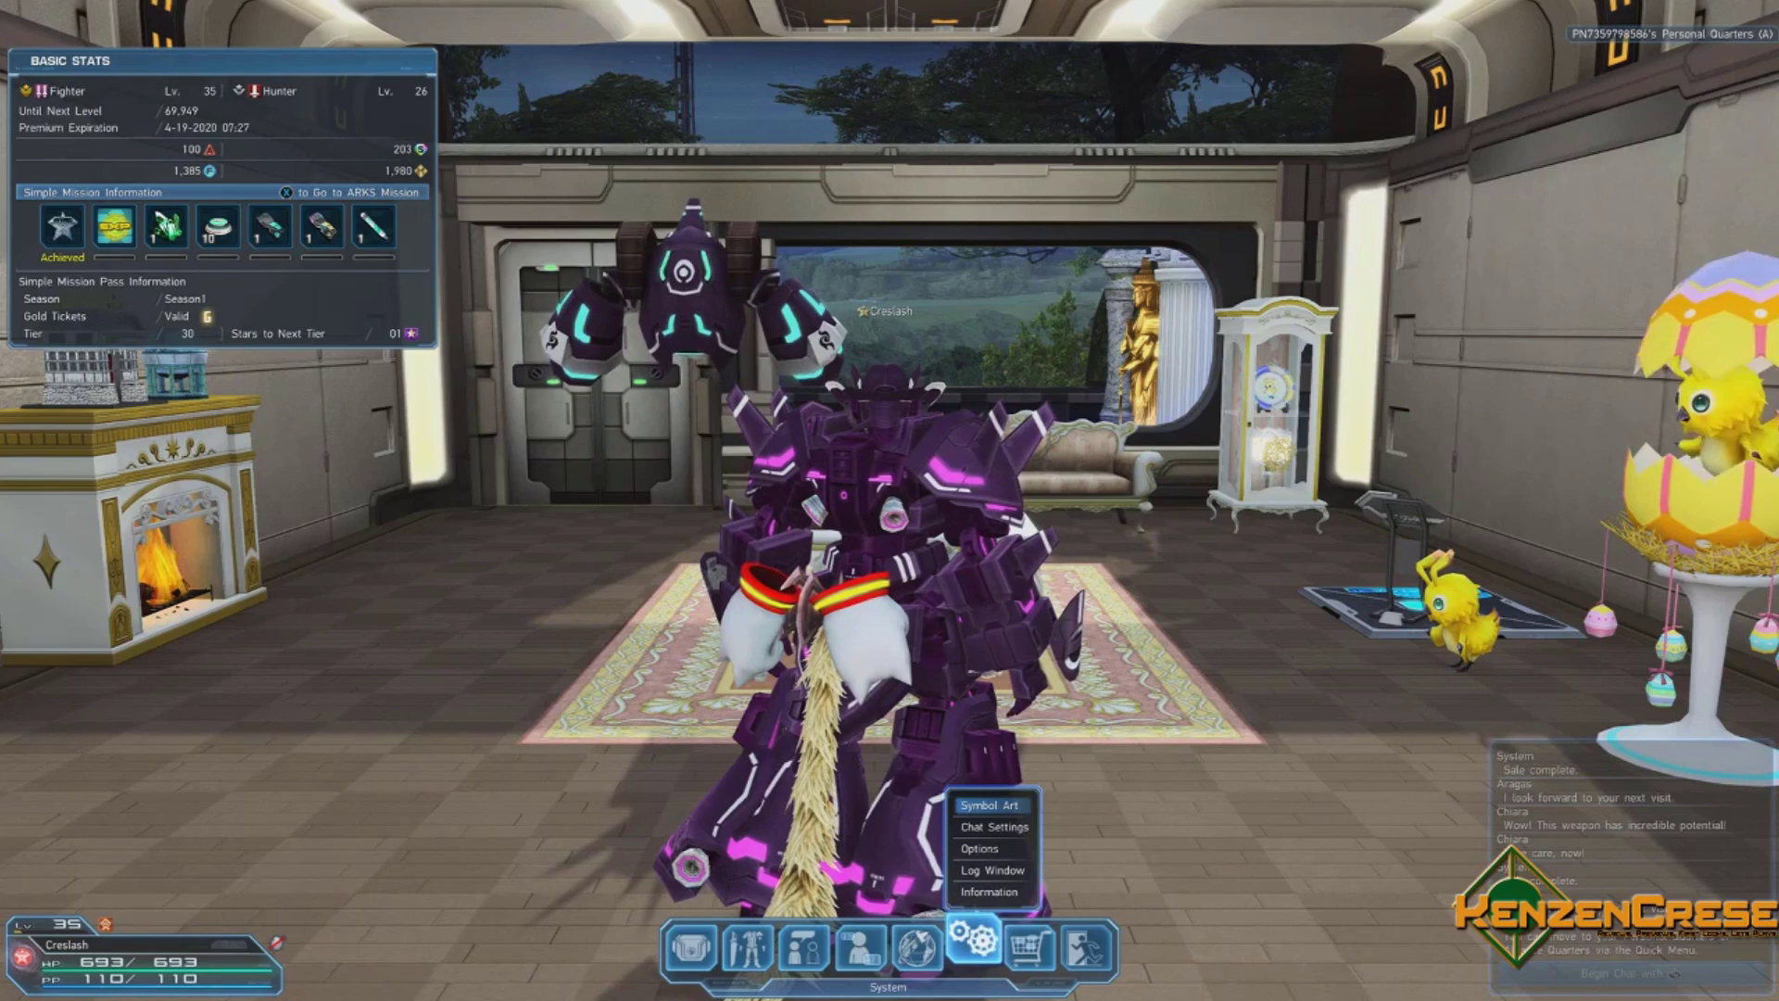
# Close the open menus and open Chat Settings from the System menu
pyautogui.press('Escape')
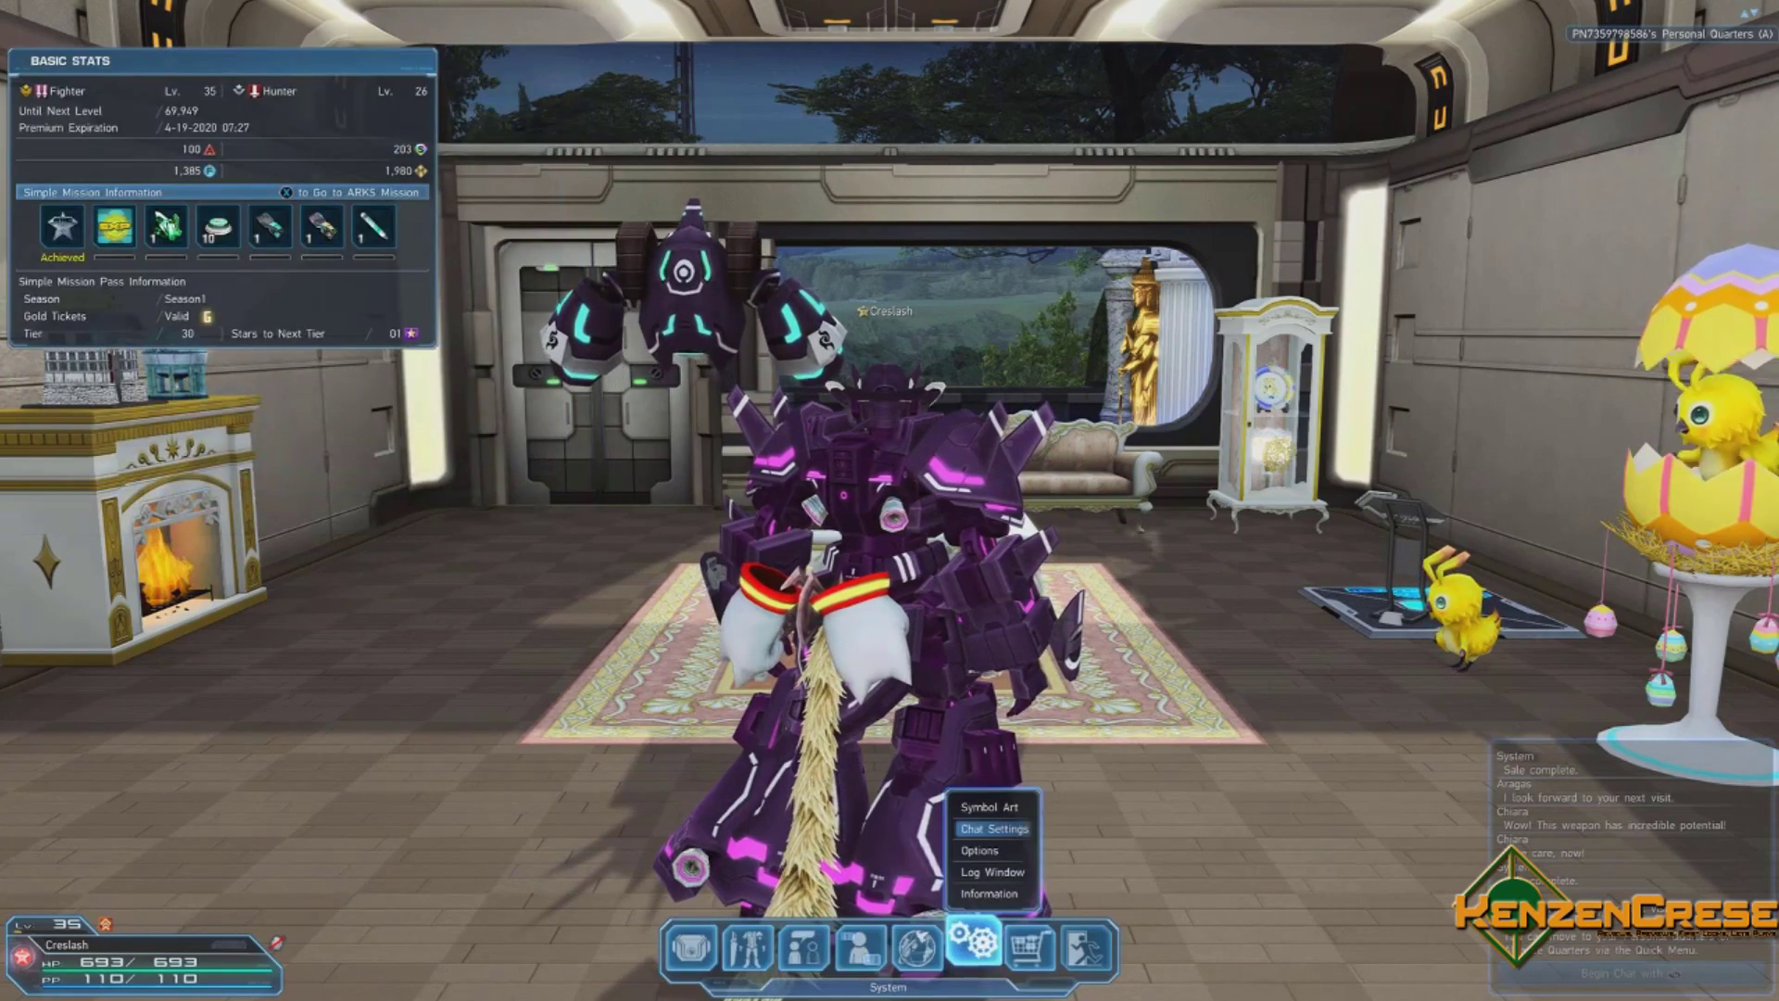
pyautogui.press('Escape')
pyautogui.press('Escape')
pyautogui.press('Right')
pyautogui.press('Right')
pyautogui.press('Right')
pyautogui.press('Down')
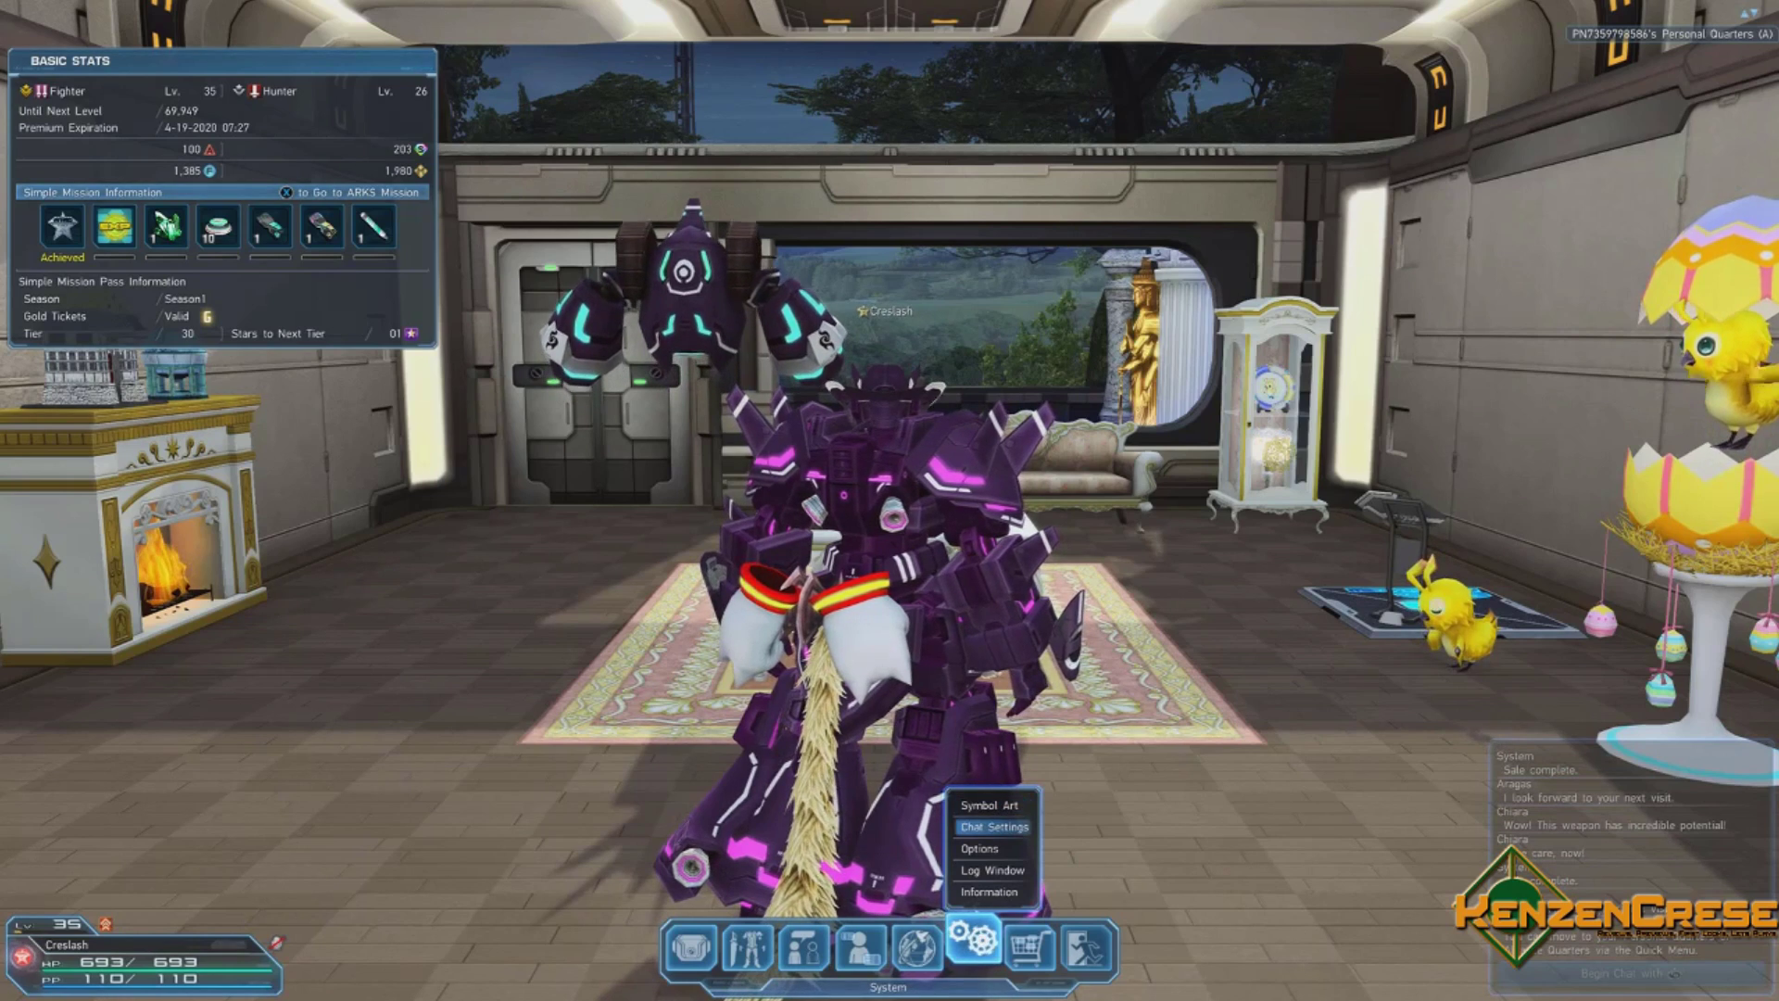
pyautogui.press('Return')
# Go to Chat Shortcuts and open Shortcut 3's 'Thanks.' text for editing
pyautogui.press('Down')
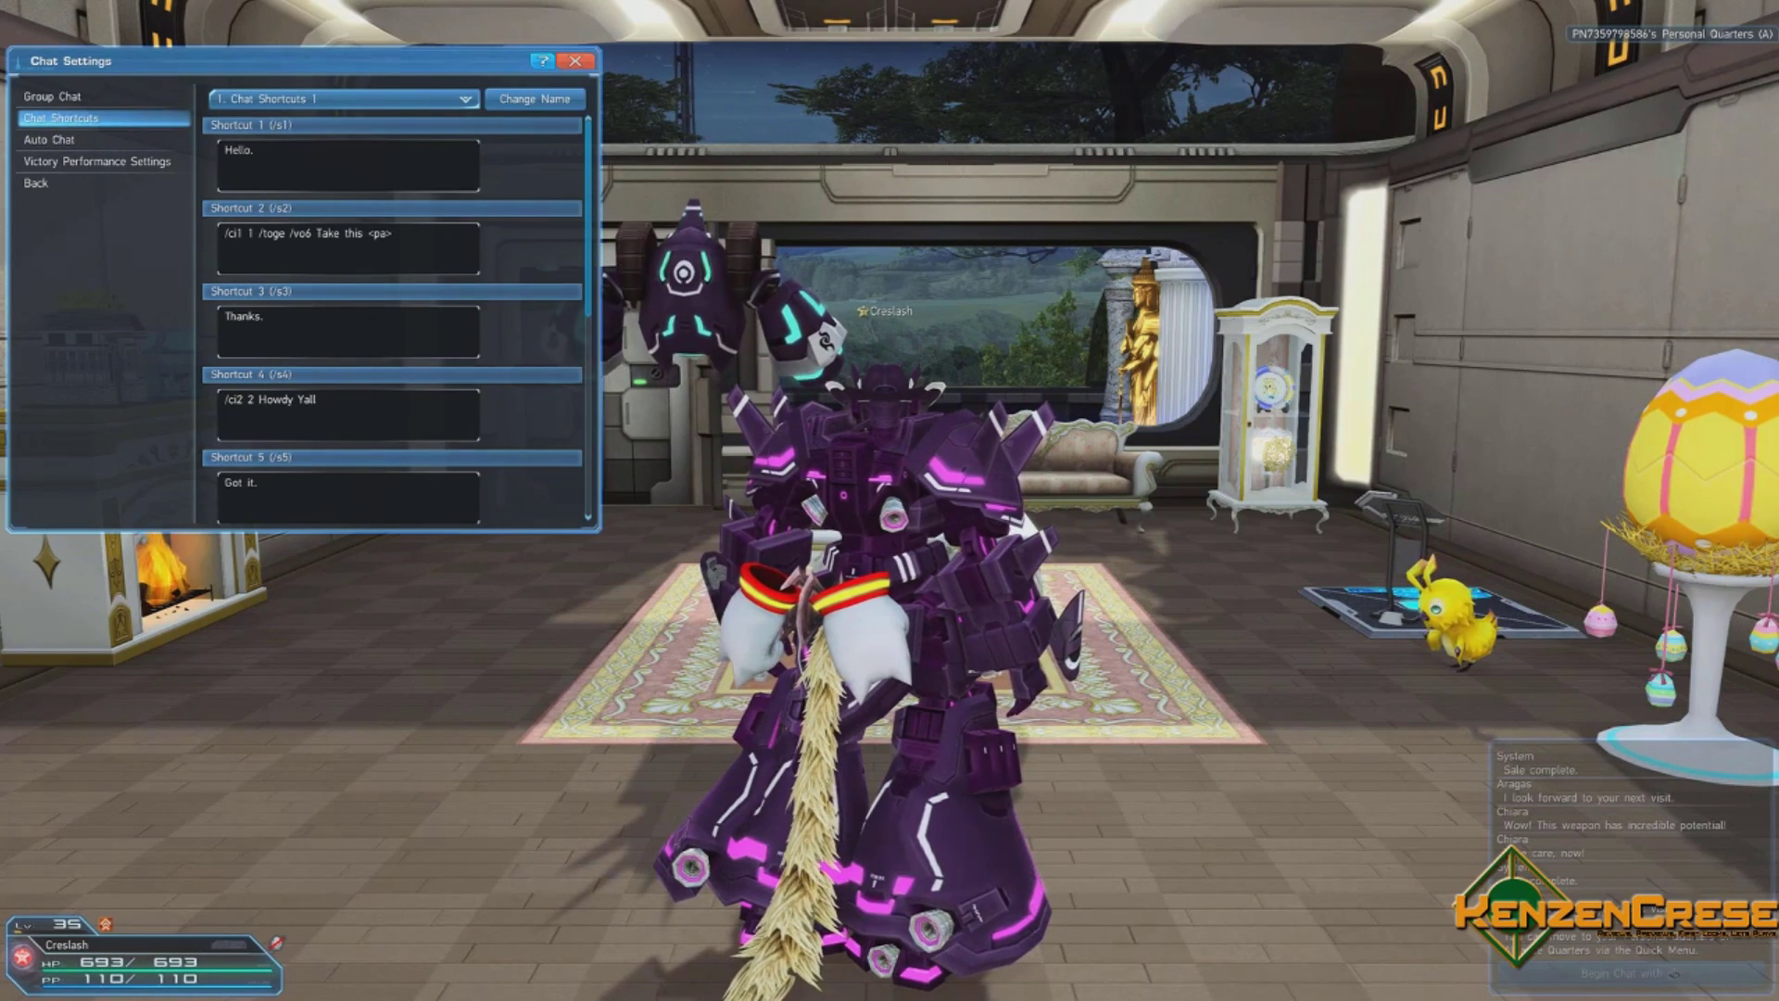
pyautogui.press('Return')
pyautogui.press('Down')
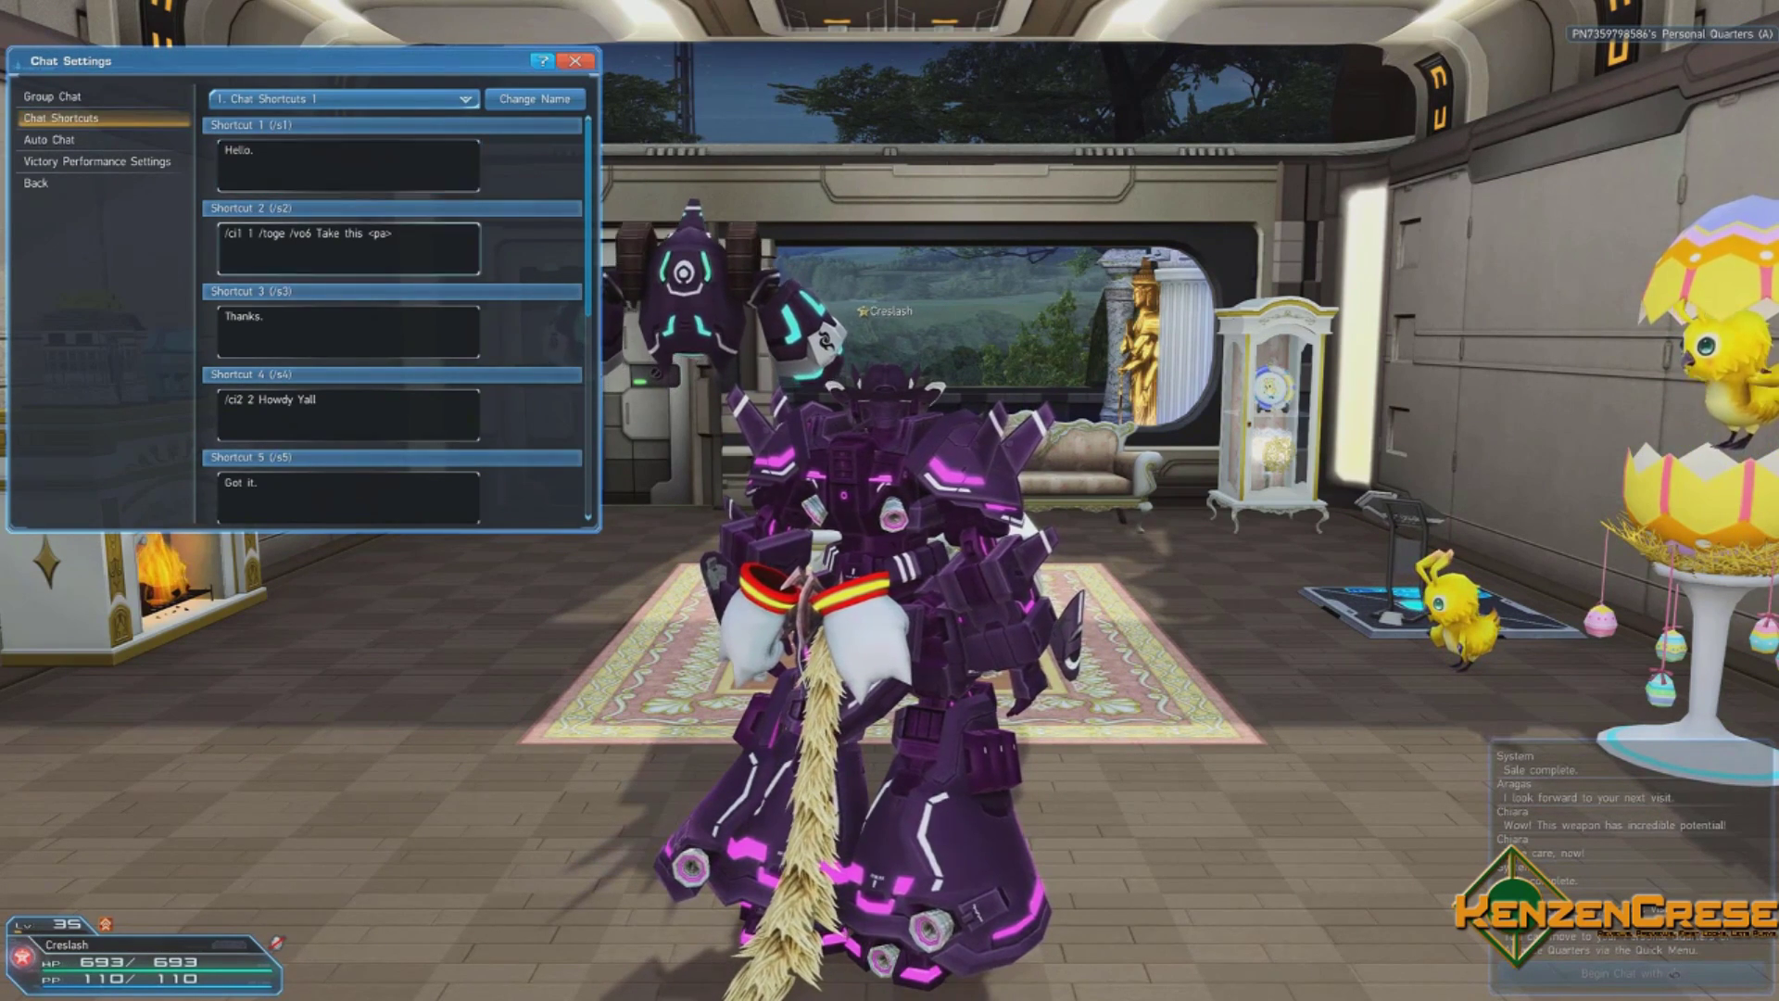
pyautogui.press('Down')
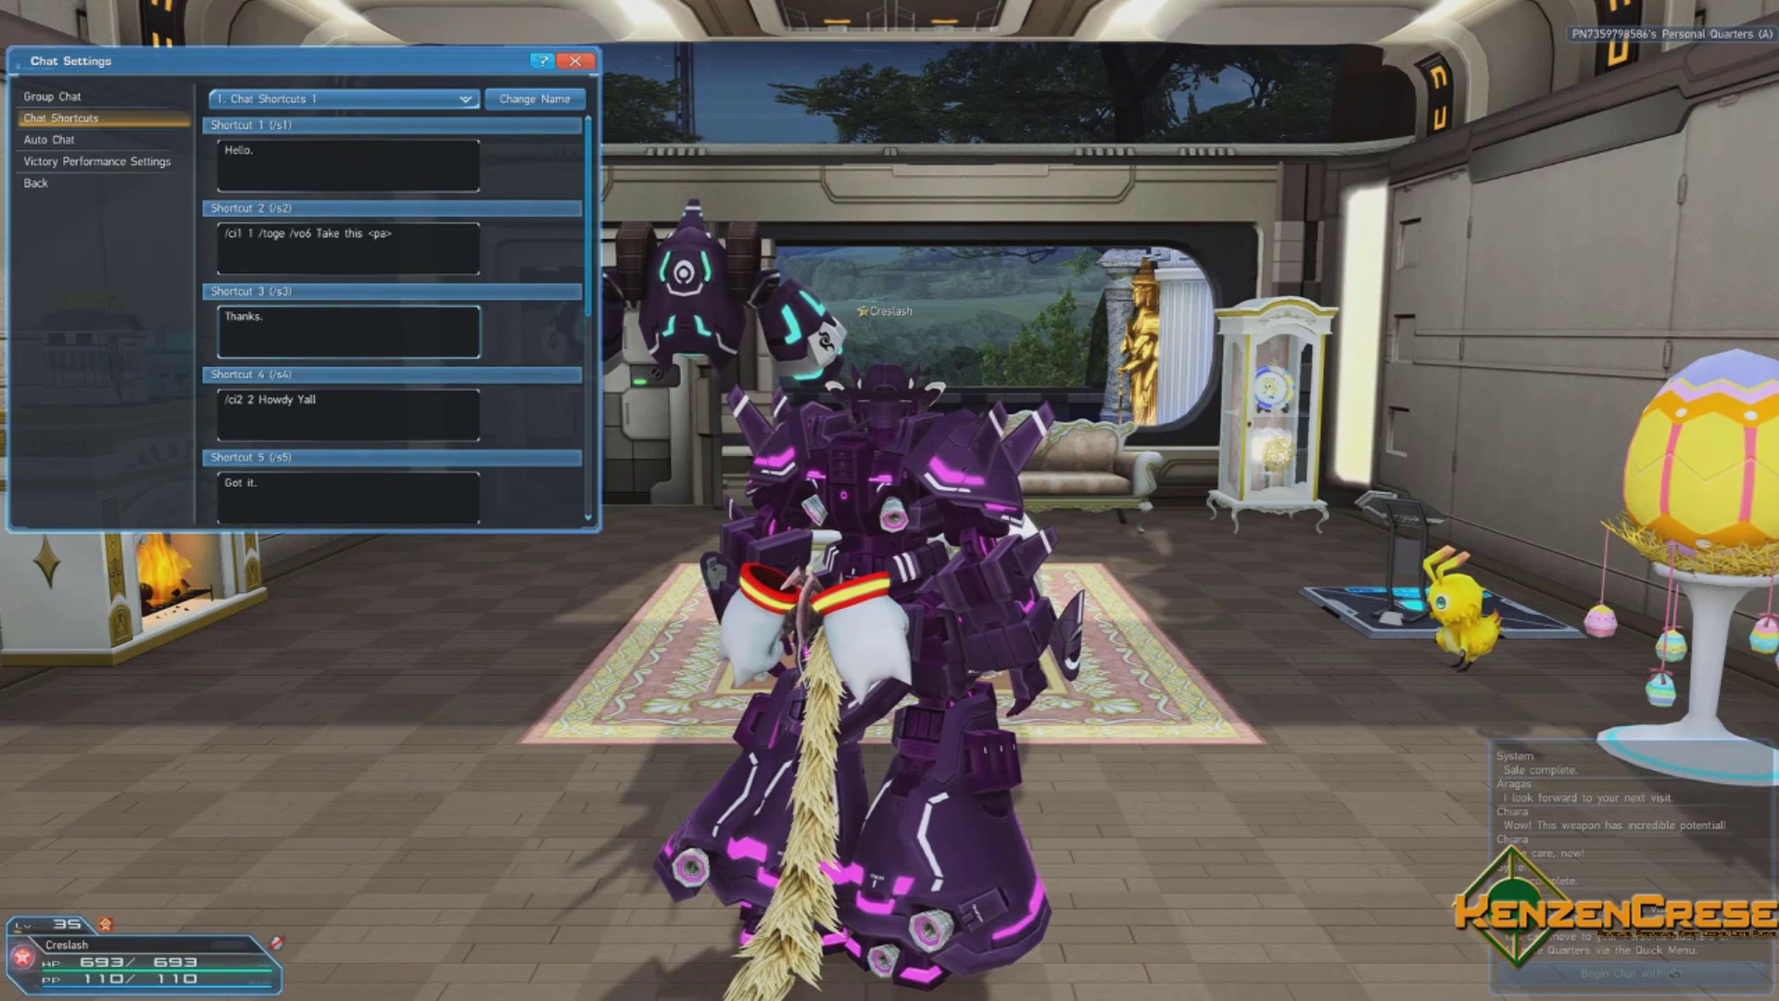
pyautogui.press('Return')
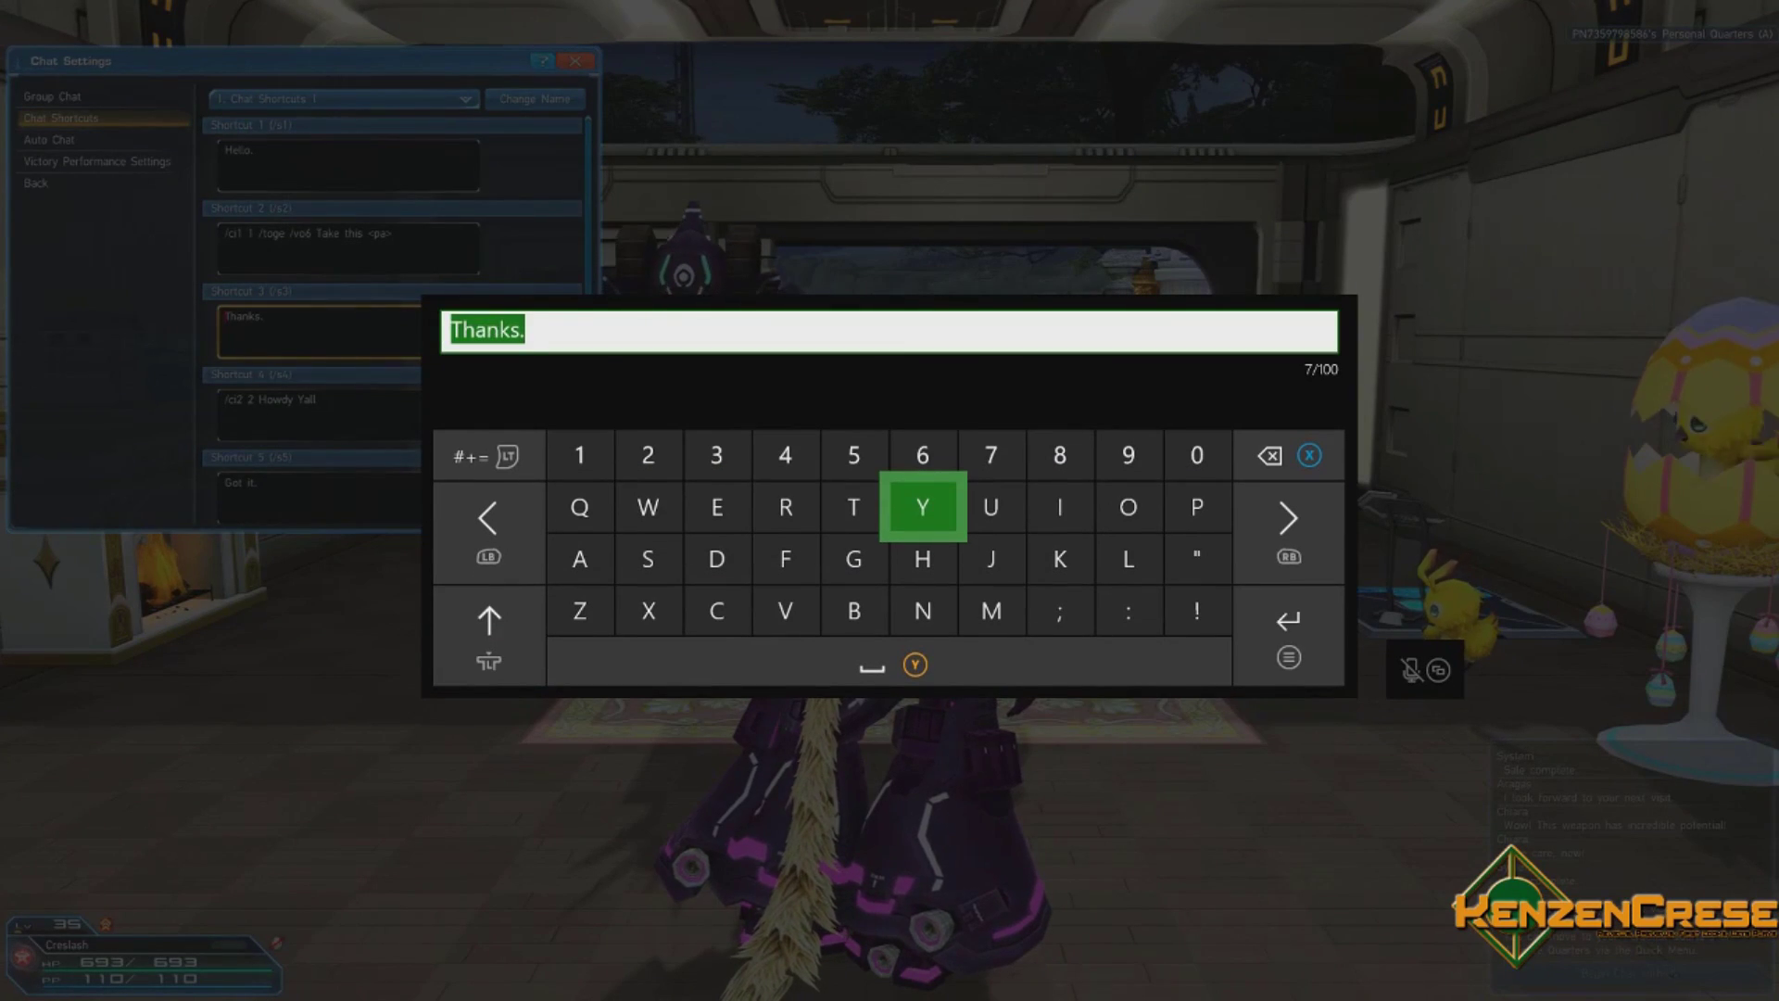
# Replace Shortcut 3's 'Thanks.' with '/ci3 ' using the on-screen keyboard
pyautogui.press('BackSpace')
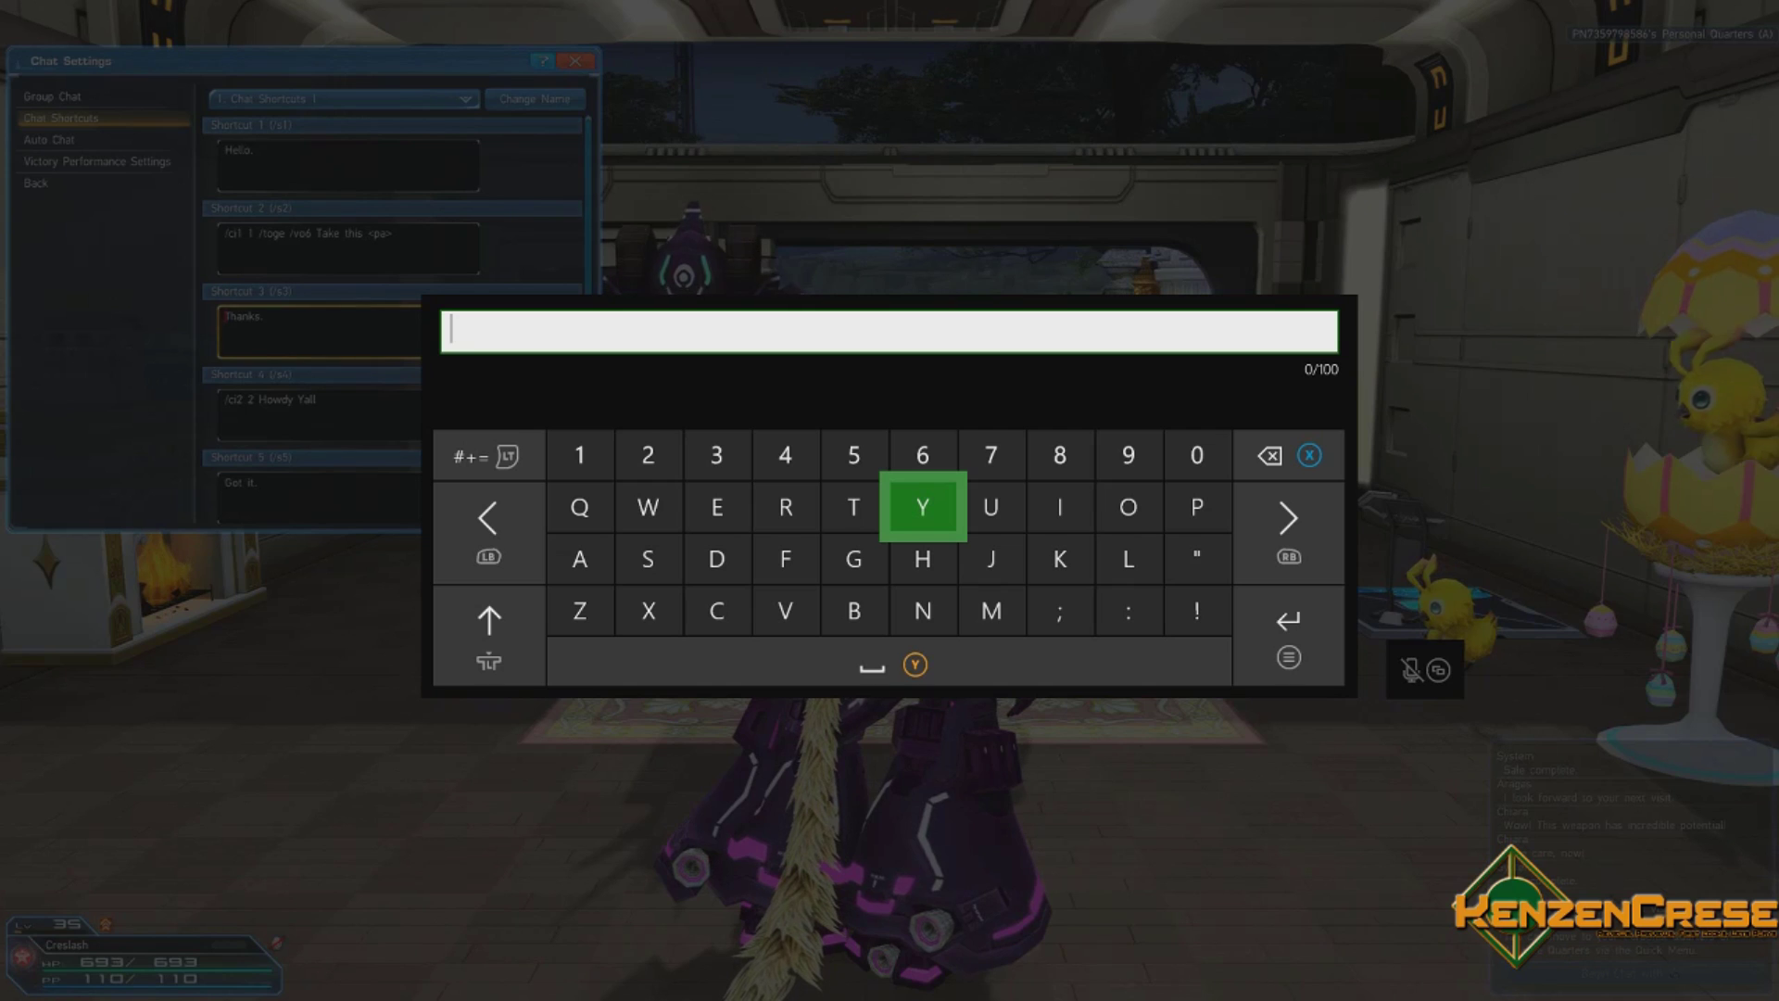
pyautogui.press('shift')
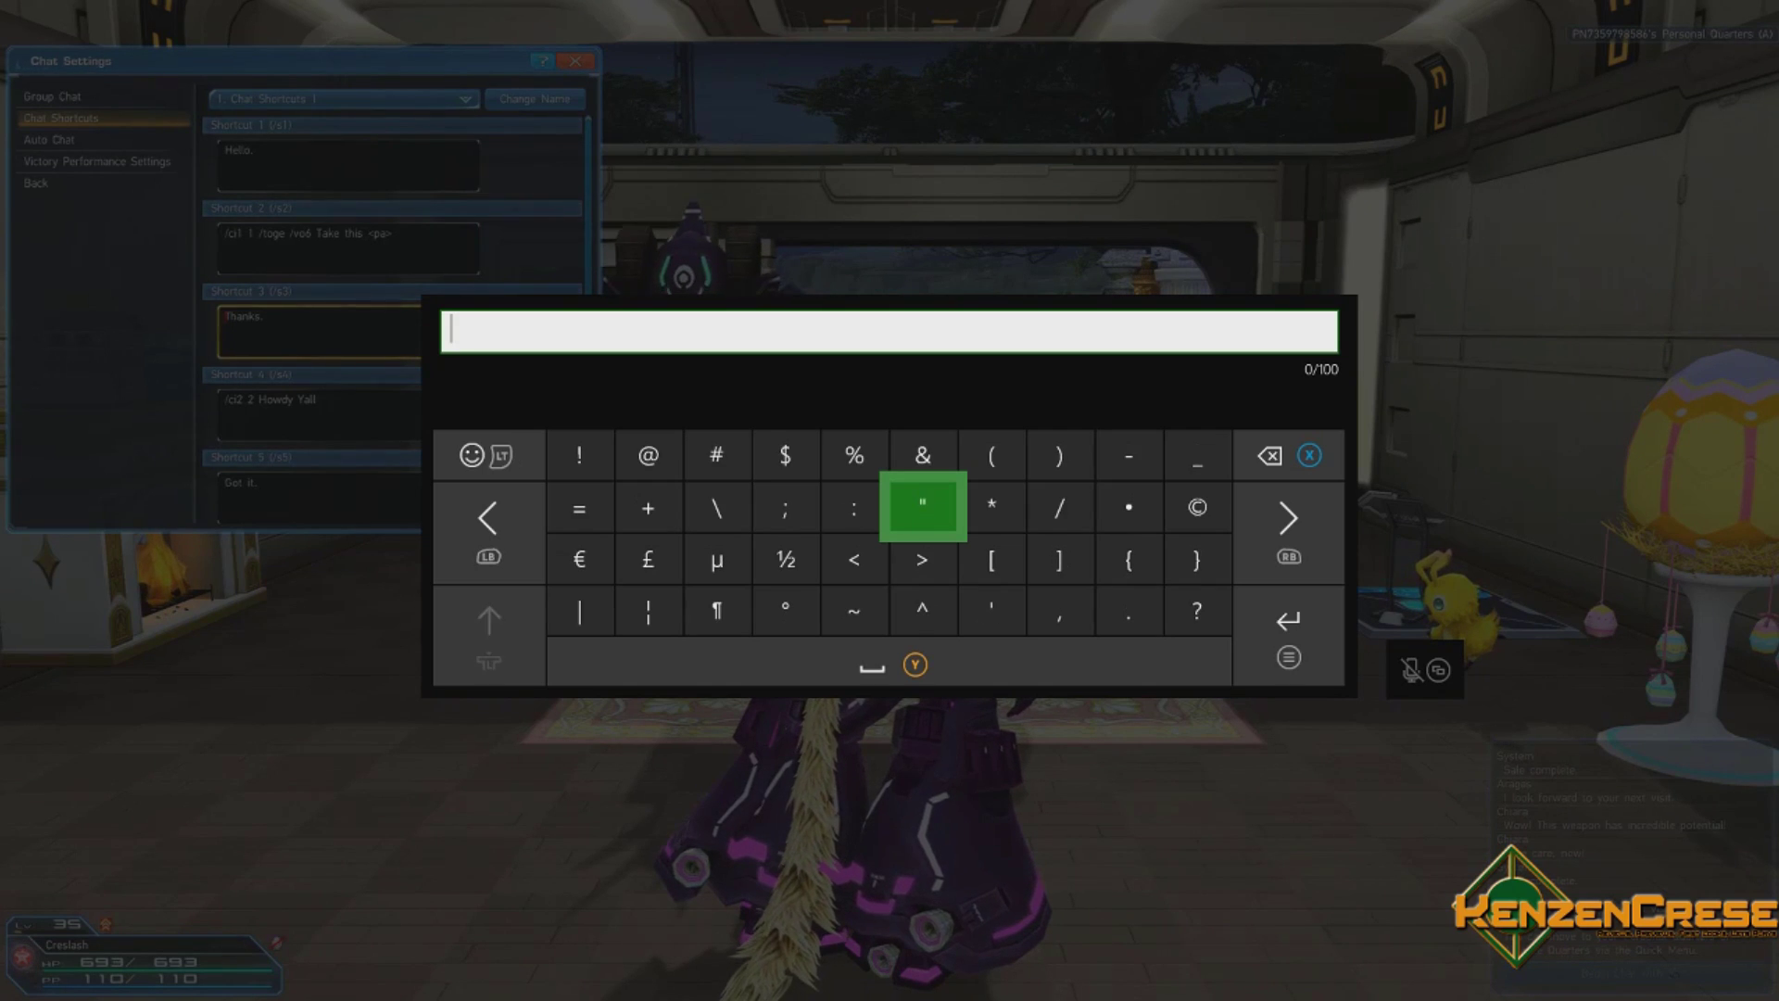
pyautogui.press('Right')
pyautogui.press('Right')
pyautogui.write('/')
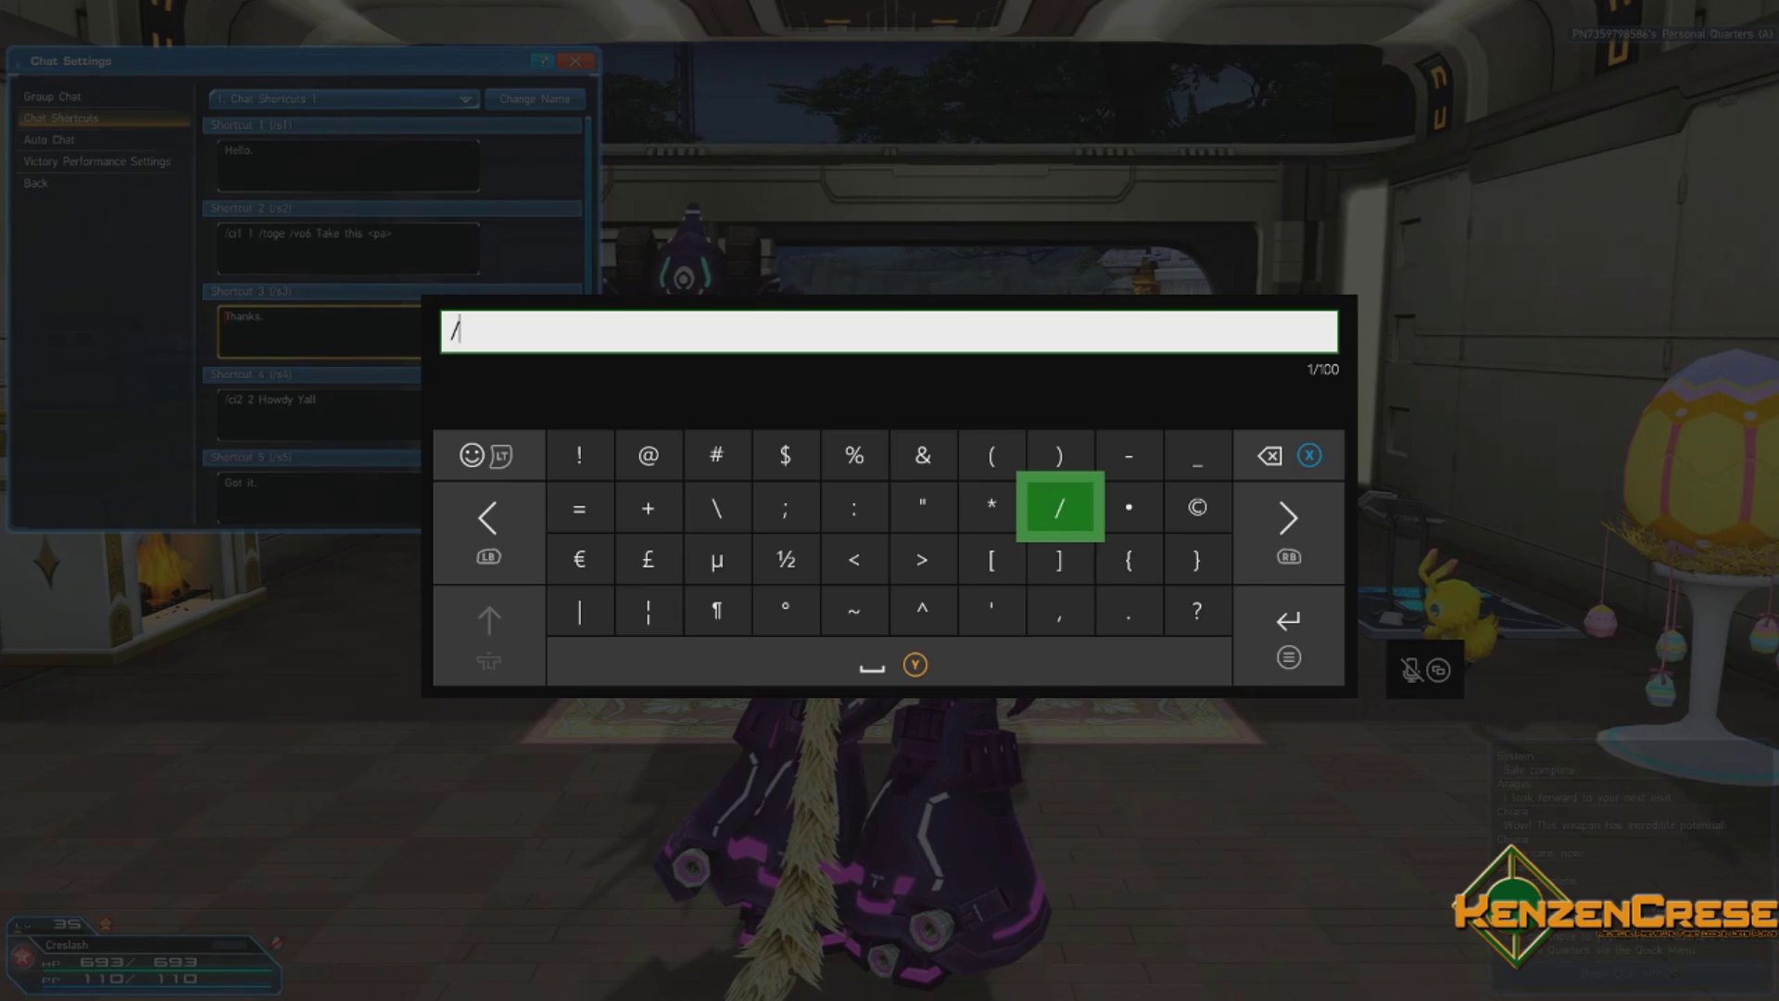
pyautogui.press('Tab')
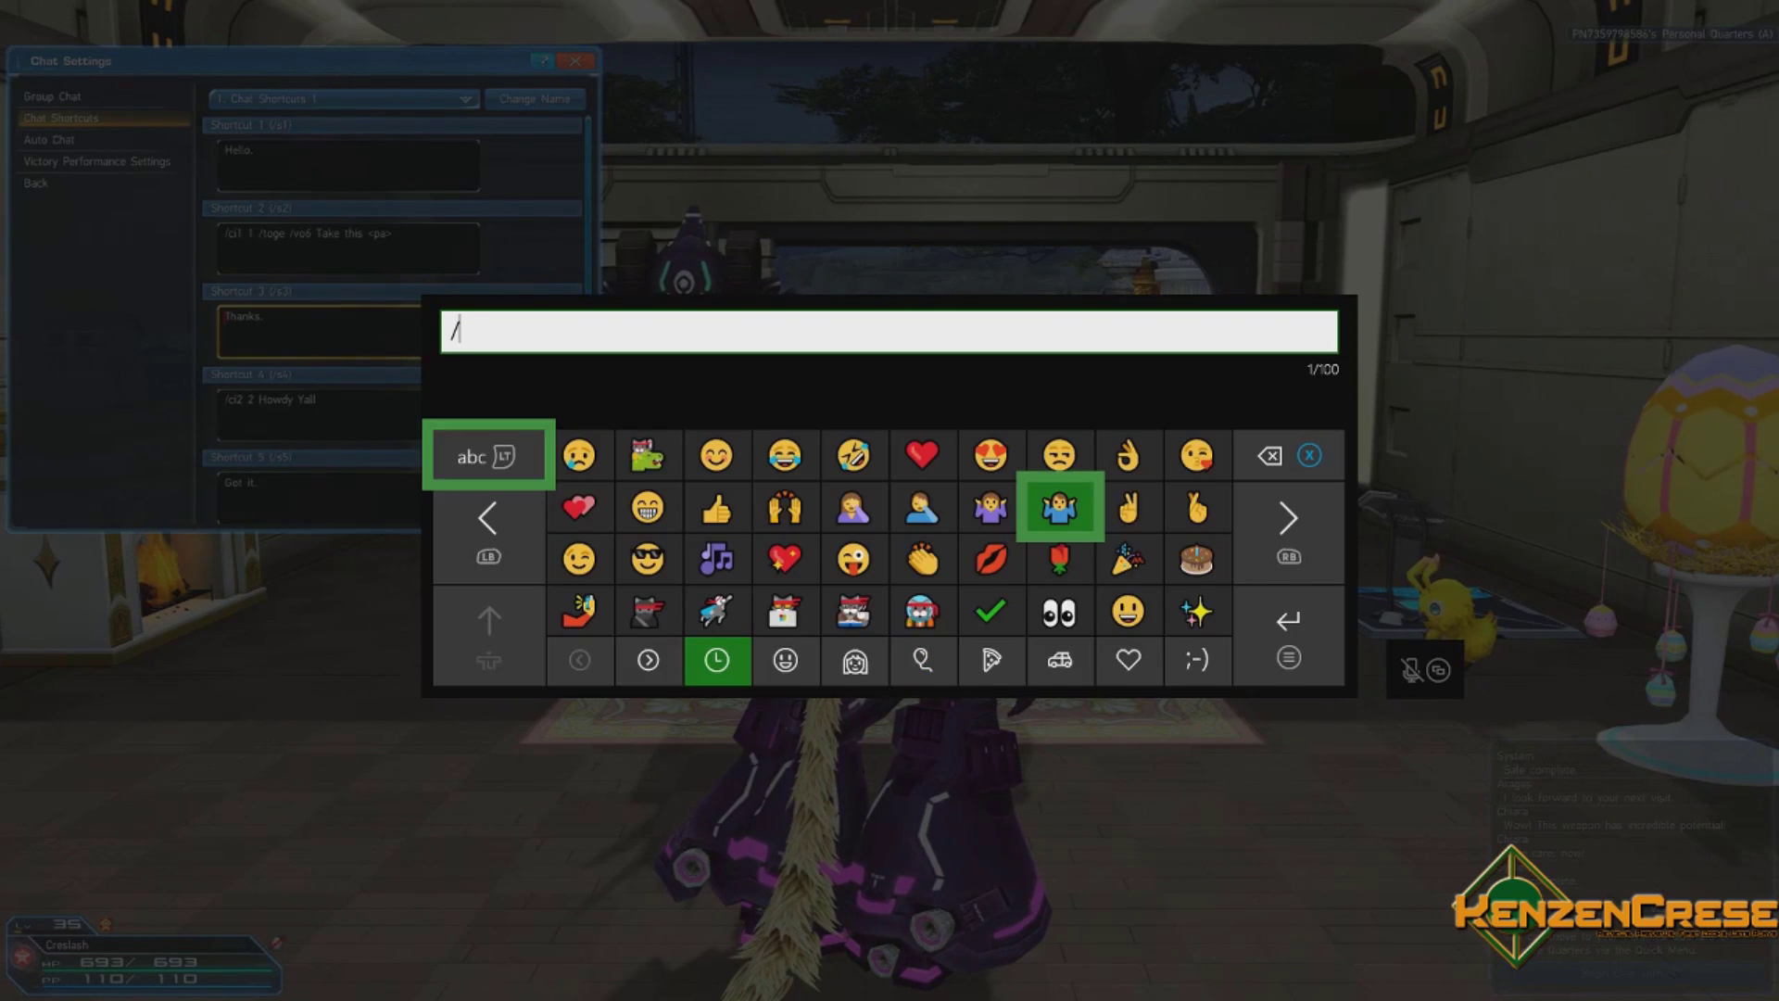
pyautogui.press('Tab')
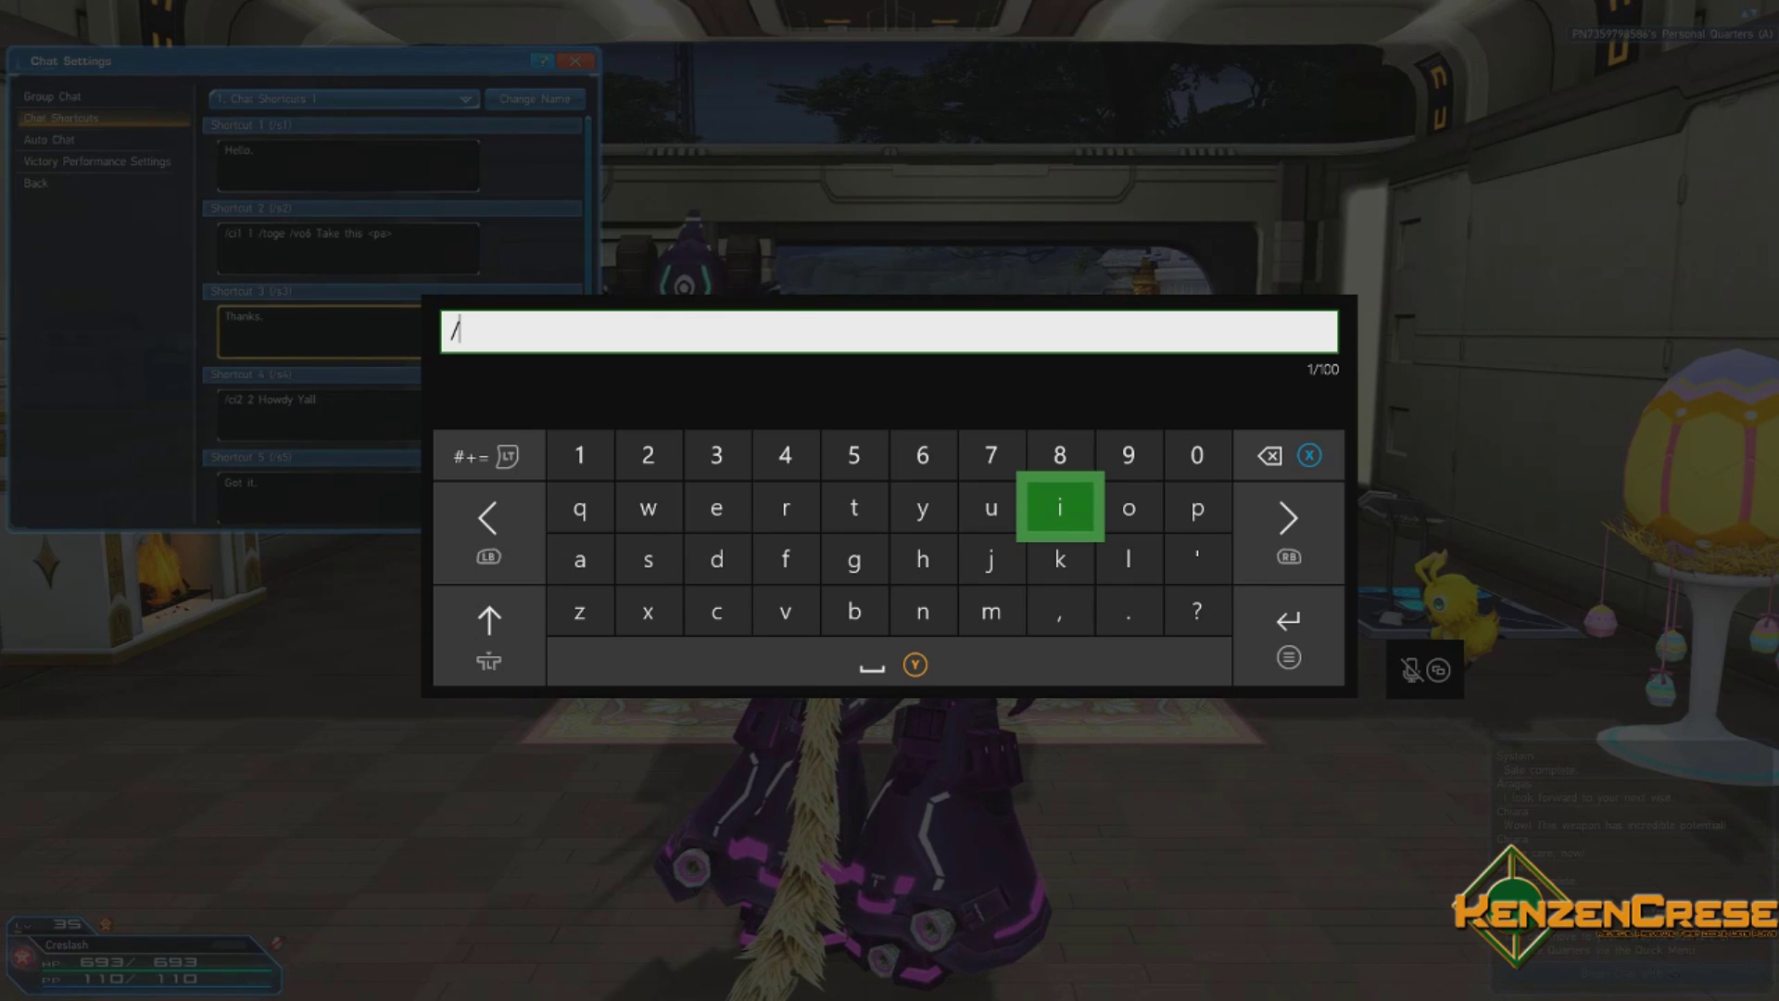
pyautogui.write('c')
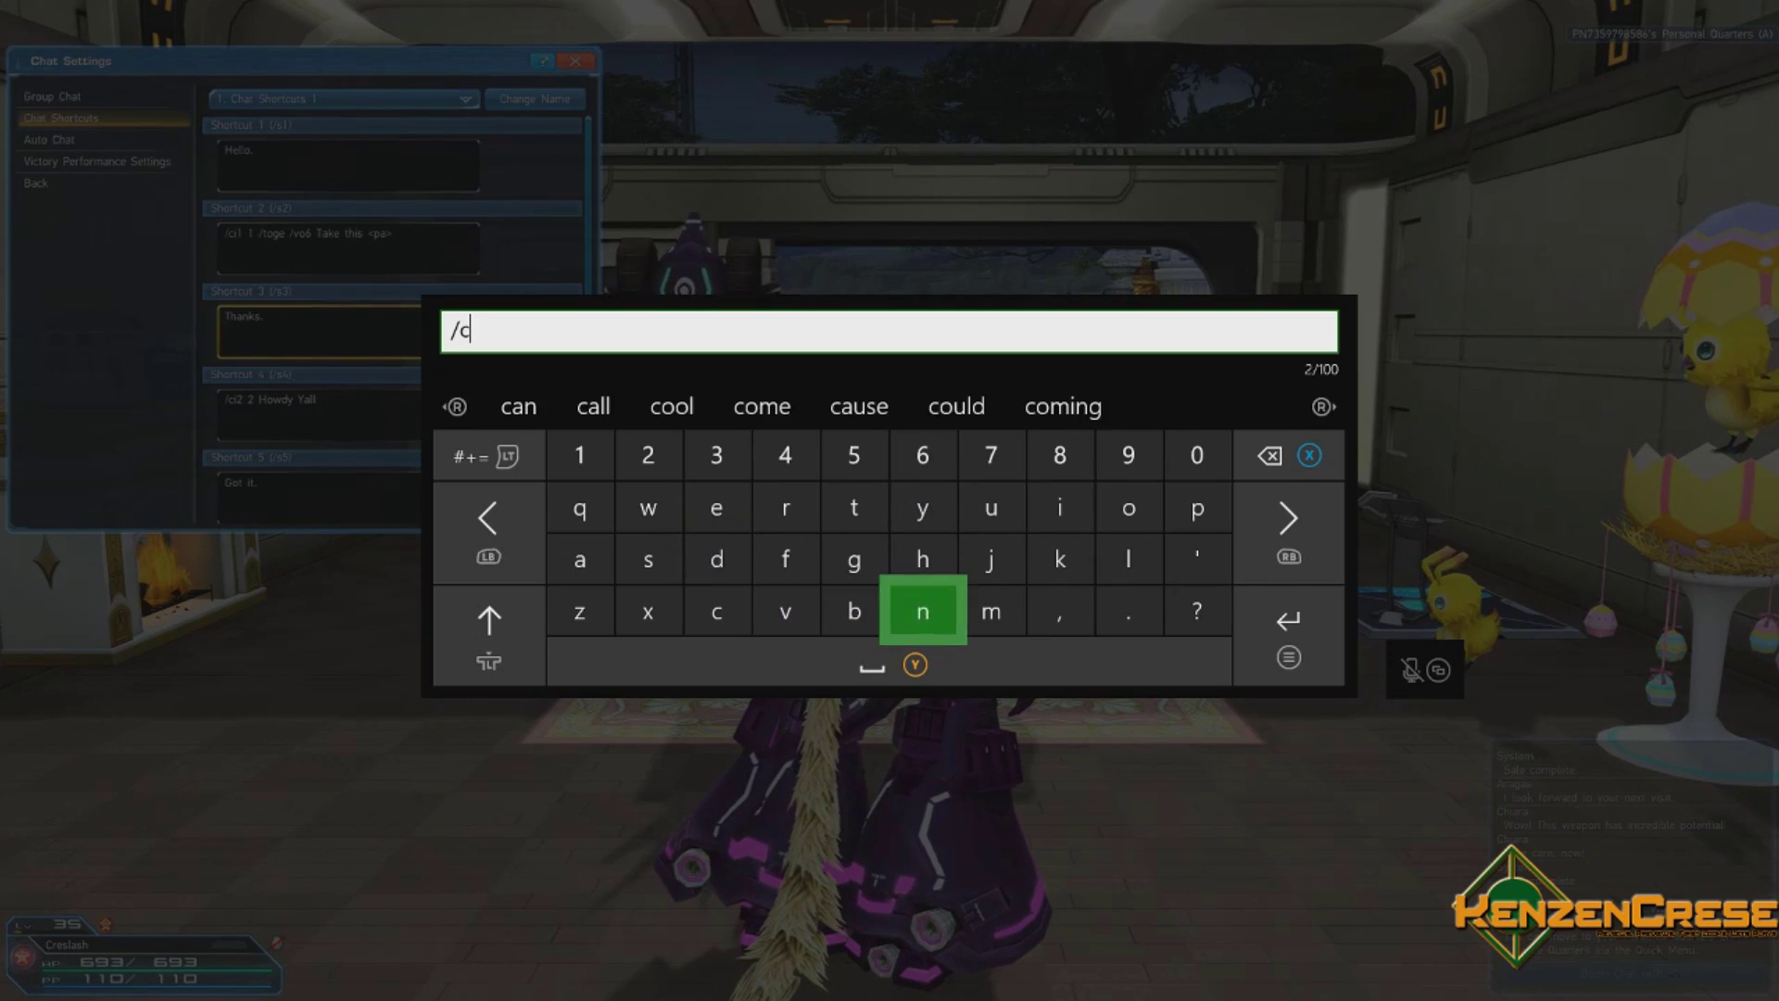
pyautogui.write('i')
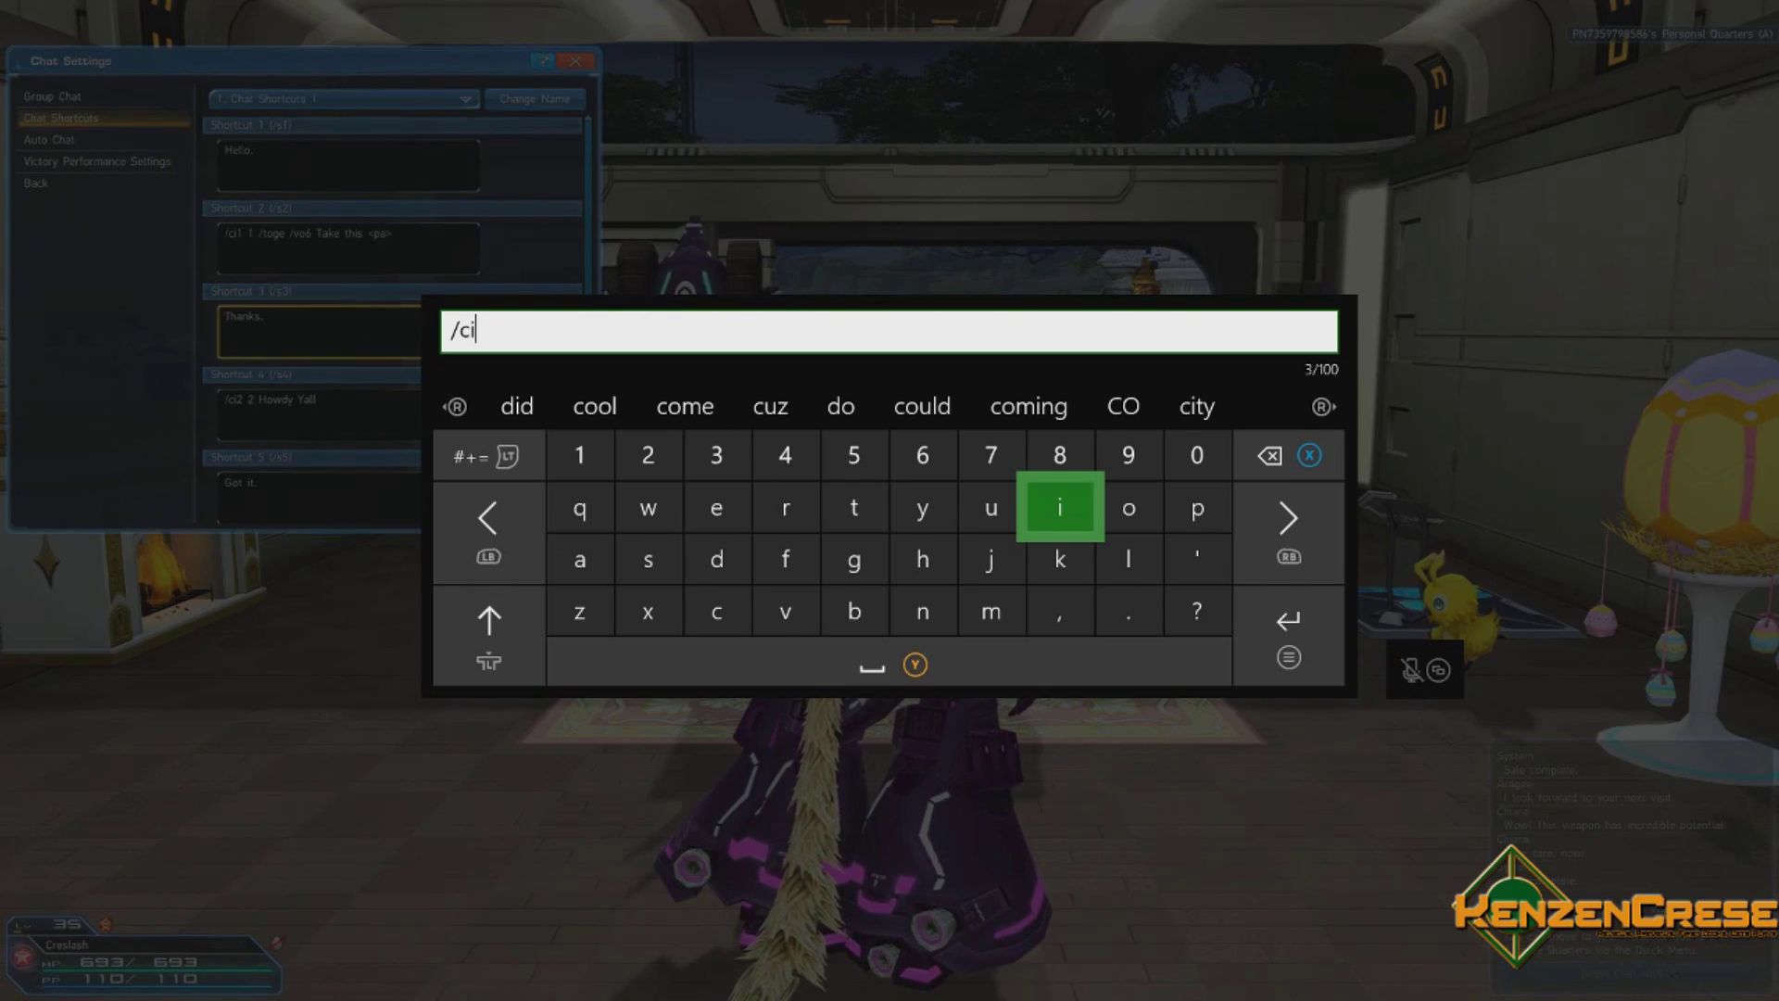
pyautogui.press('Left')
pyautogui.press('Left')
pyautogui.press('Left')
pyautogui.press('Left')
pyautogui.press('Left')
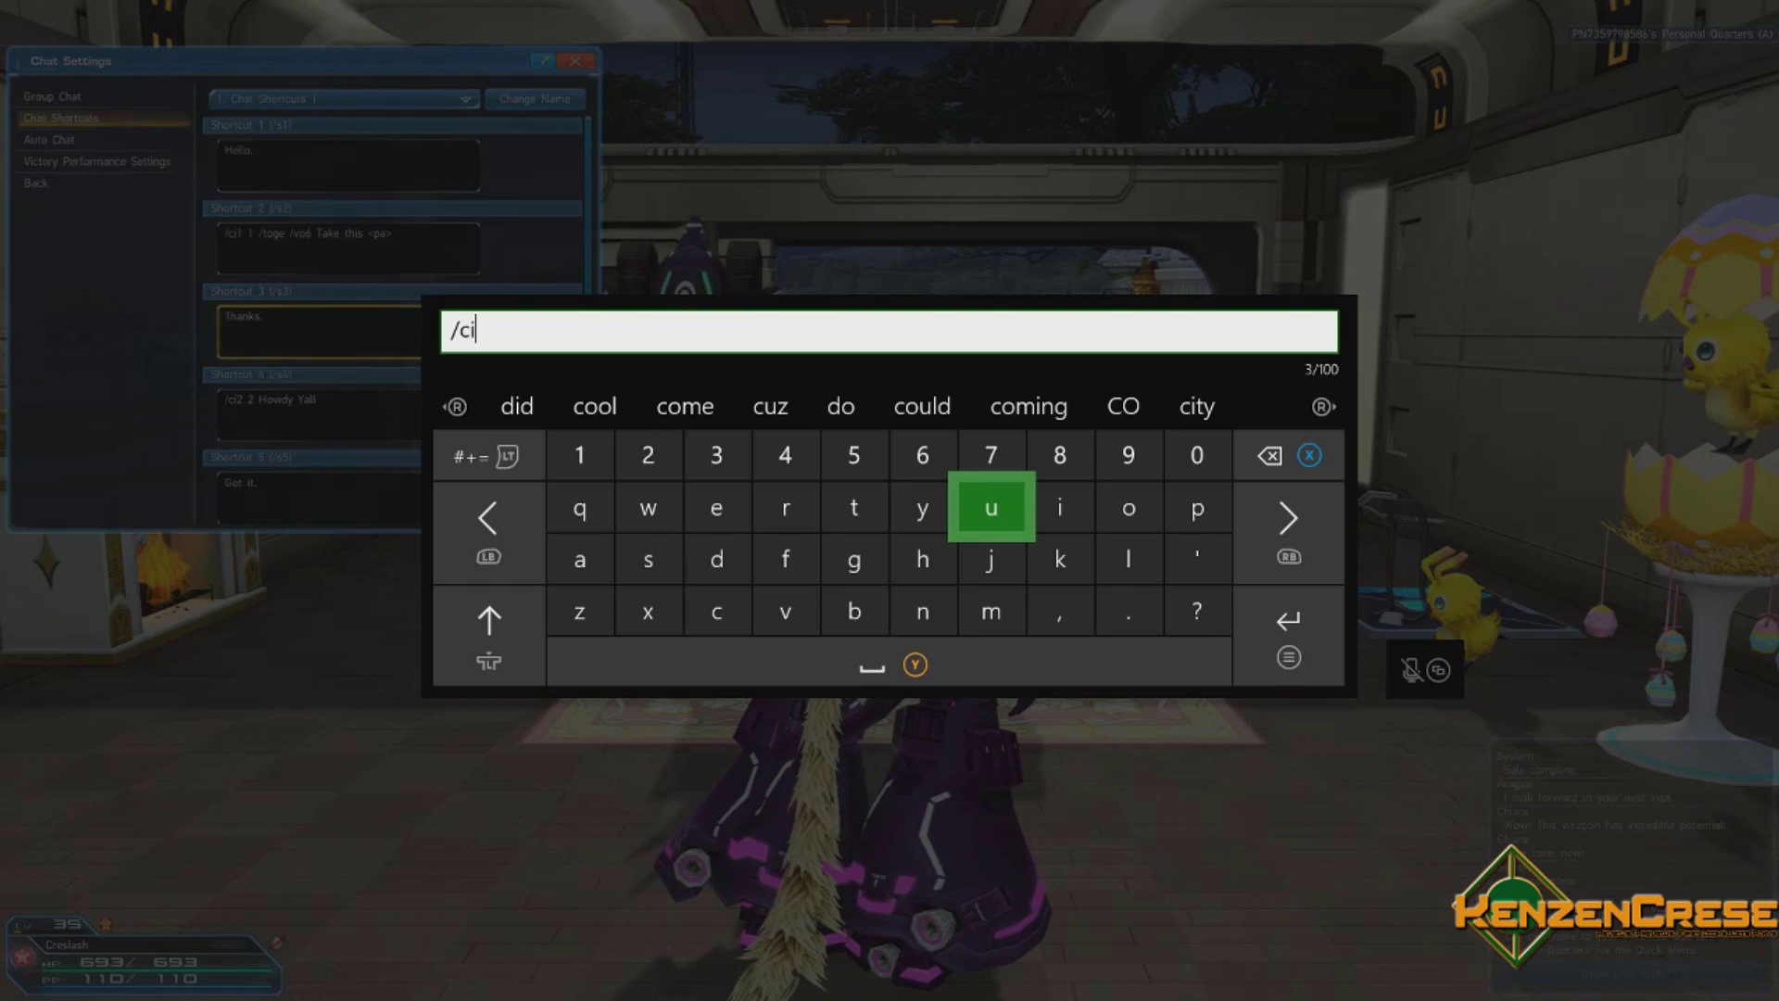
pyautogui.press('Up')
pyautogui.write('3')
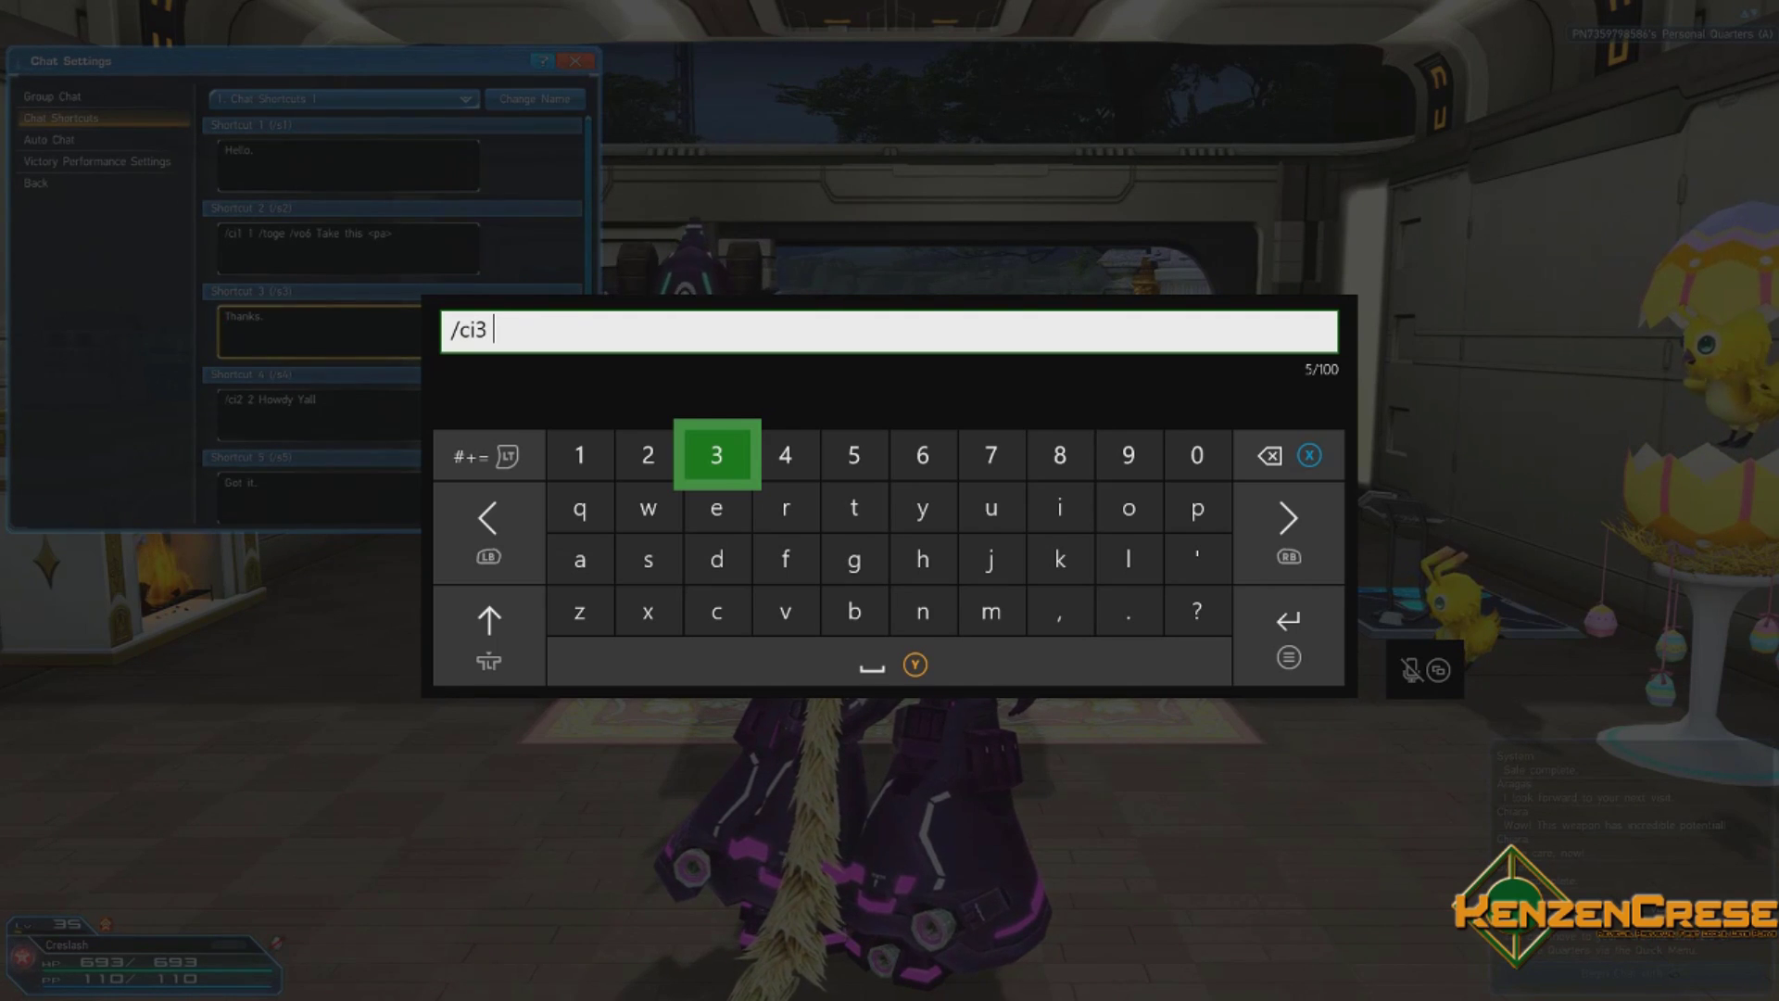
# Append '5 /' so the shortcut text reads '/ci3 5 /'
pyautogui.press('Right')
pyautogui.press('Right')
pyautogui.write('5')
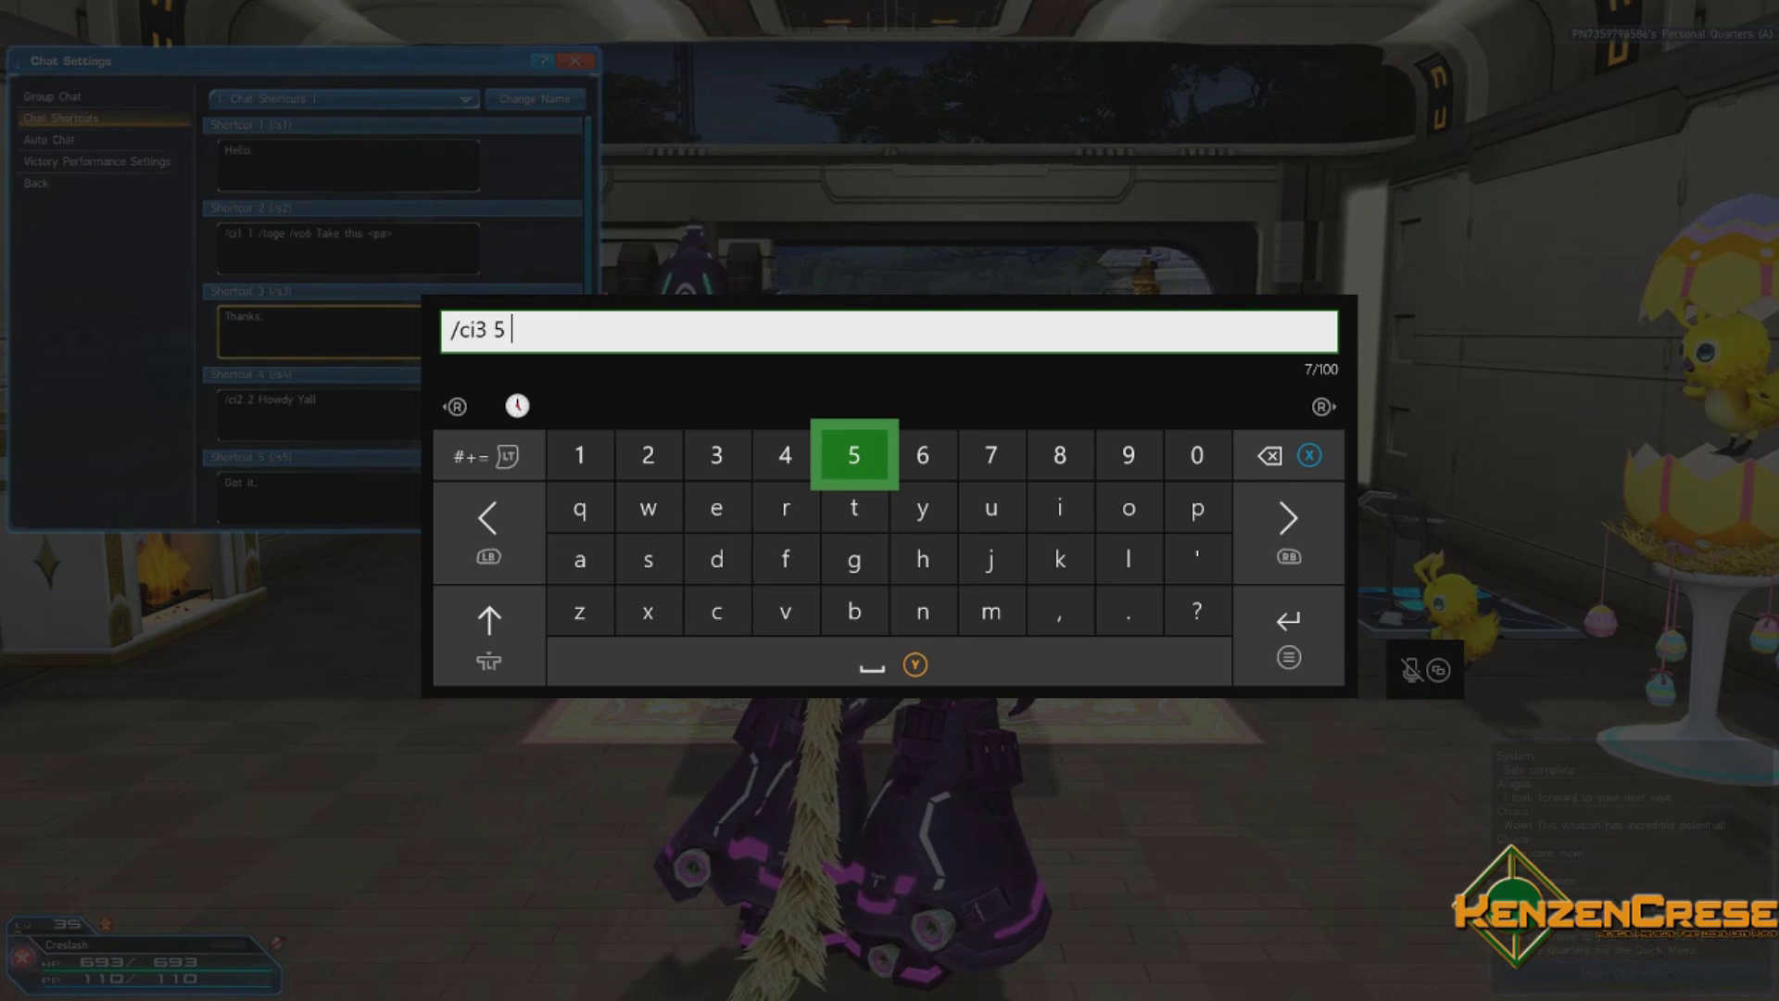
pyautogui.press('ctrl')
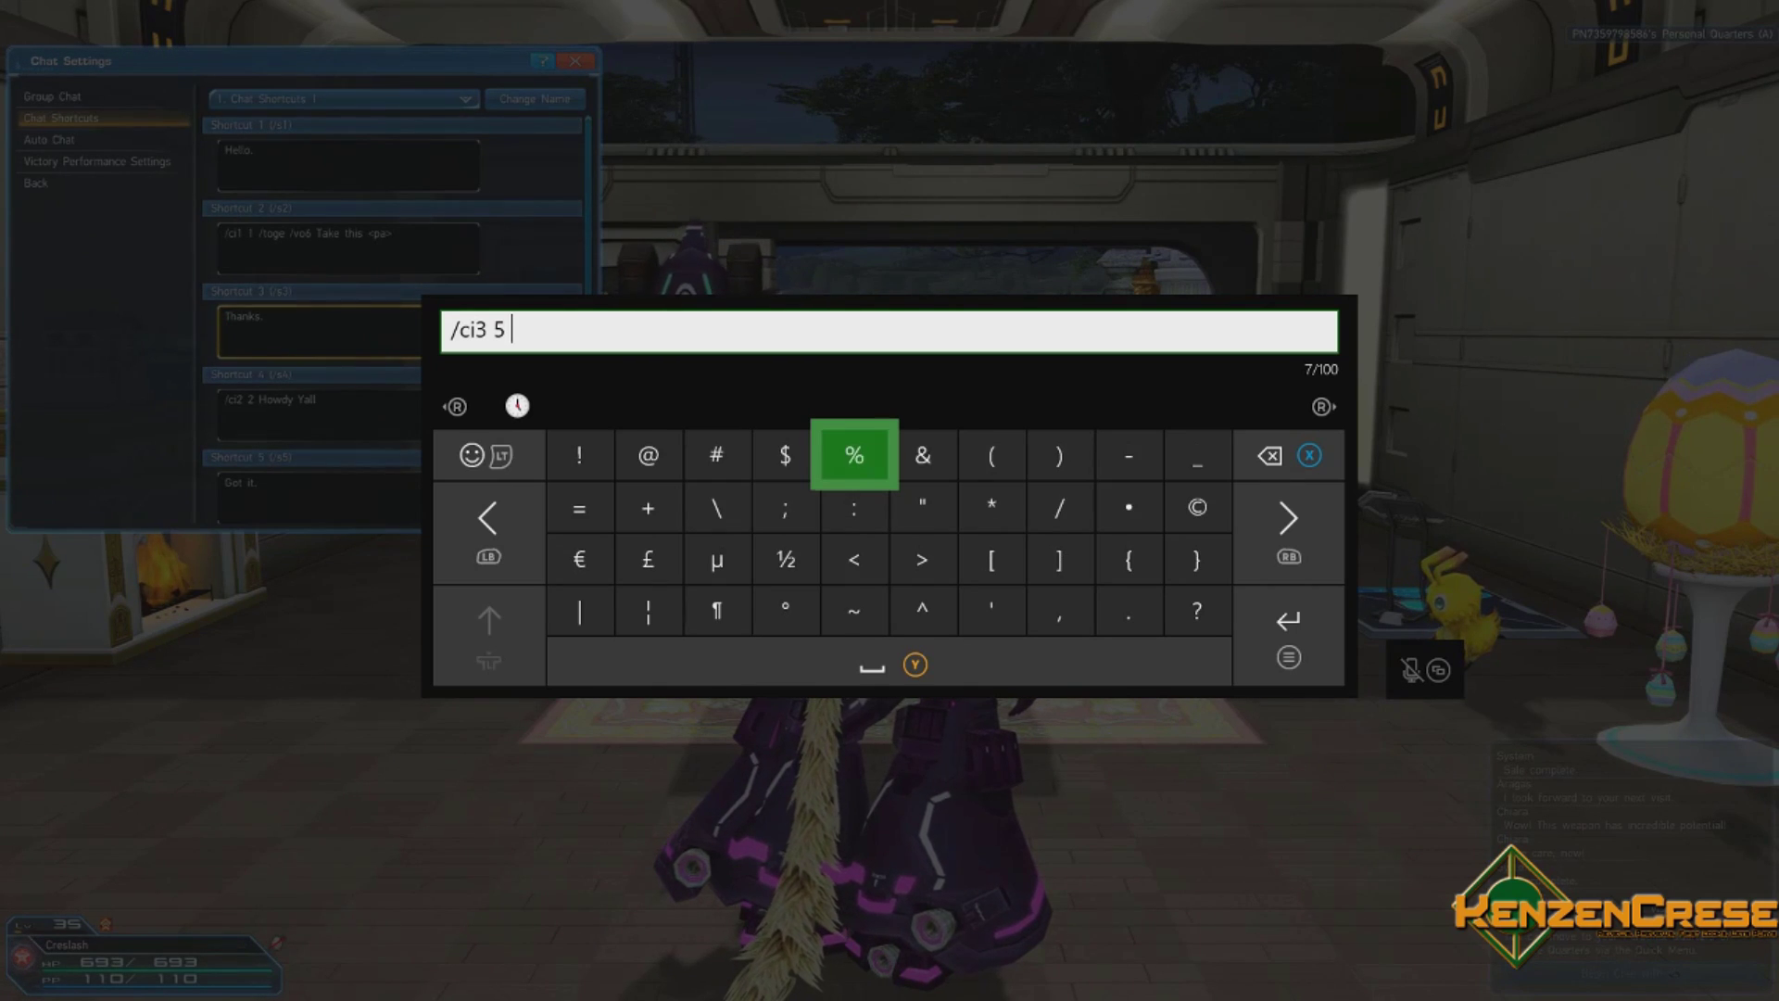
pyautogui.press('Right')
pyautogui.press('Right')
pyautogui.press('Right')
pyautogui.press('Down')
pyautogui.write('/')
pyautogui.press('ctrl')
pyautogui.press('ctrl')
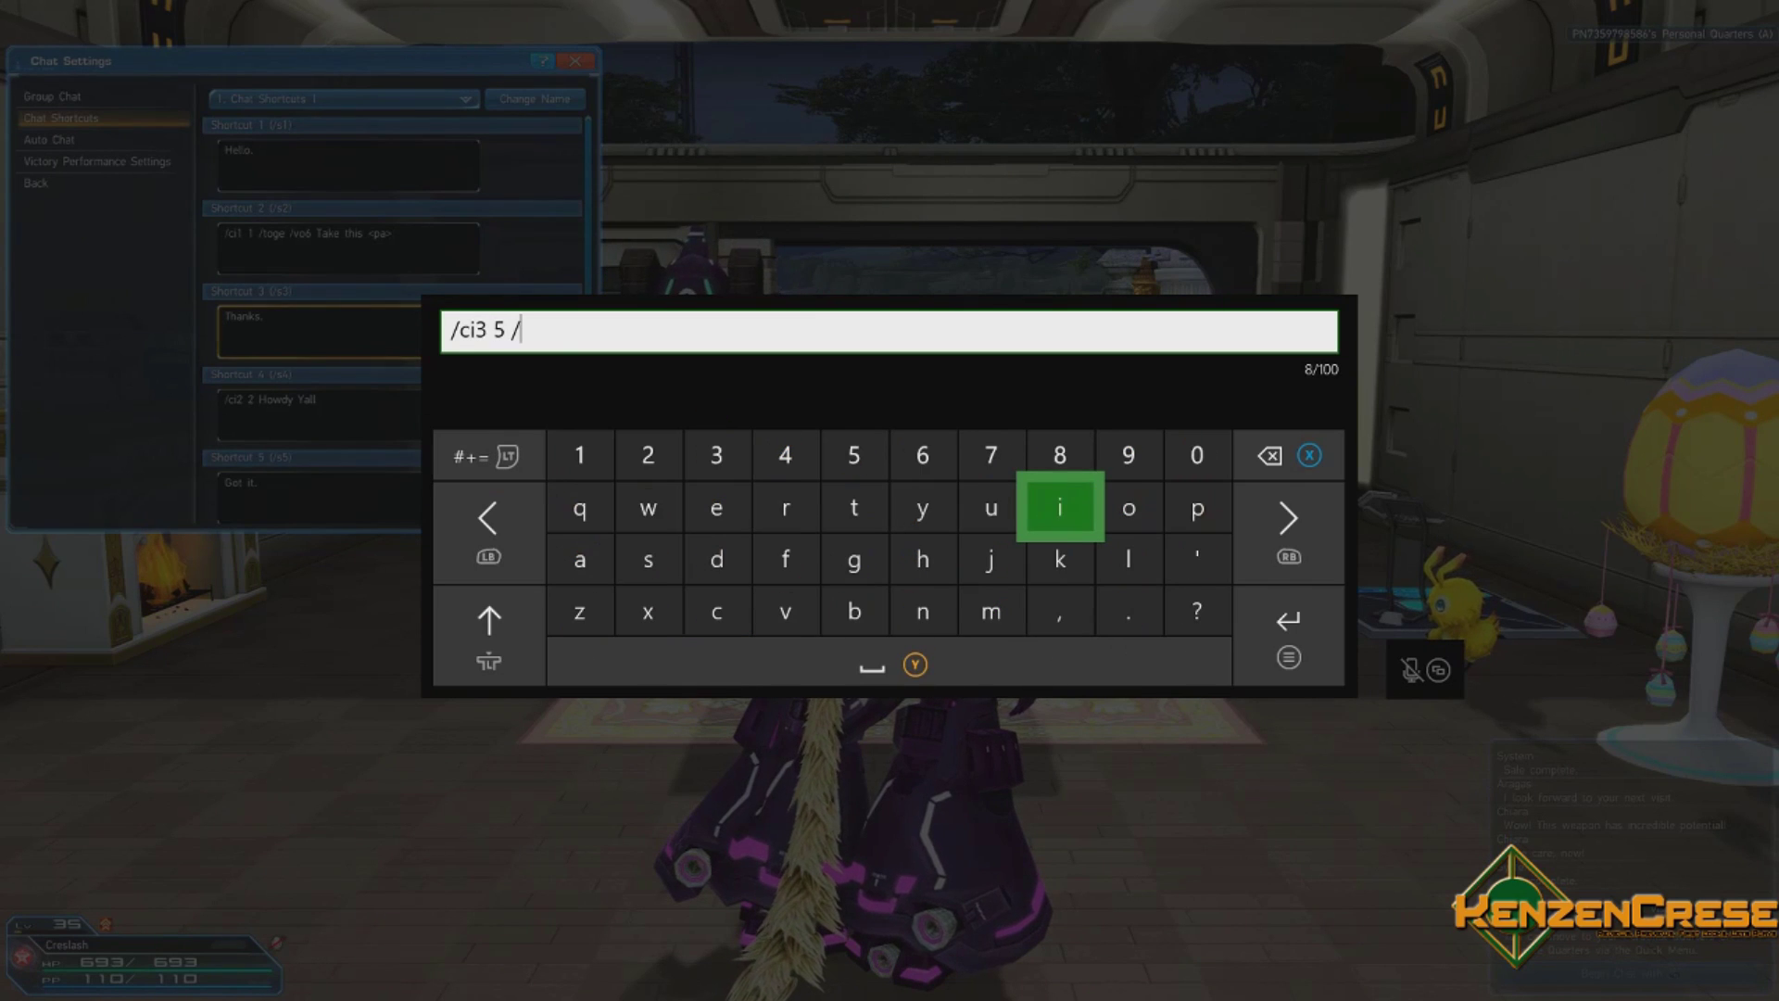
# Spell 'toge' after the slash to form '/ci3 5 /toge'
pyautogui.press('Left')
pyautogui.press('Left')
pyautogui.press('Left')
pyautogui.write('t')
pyautogui.press('Right')
pyautogui.press('Right')
pyautogui.press('Right')
pyautogui.write('o')
pyautogui.press('Left')
pyautogui.press('Left')
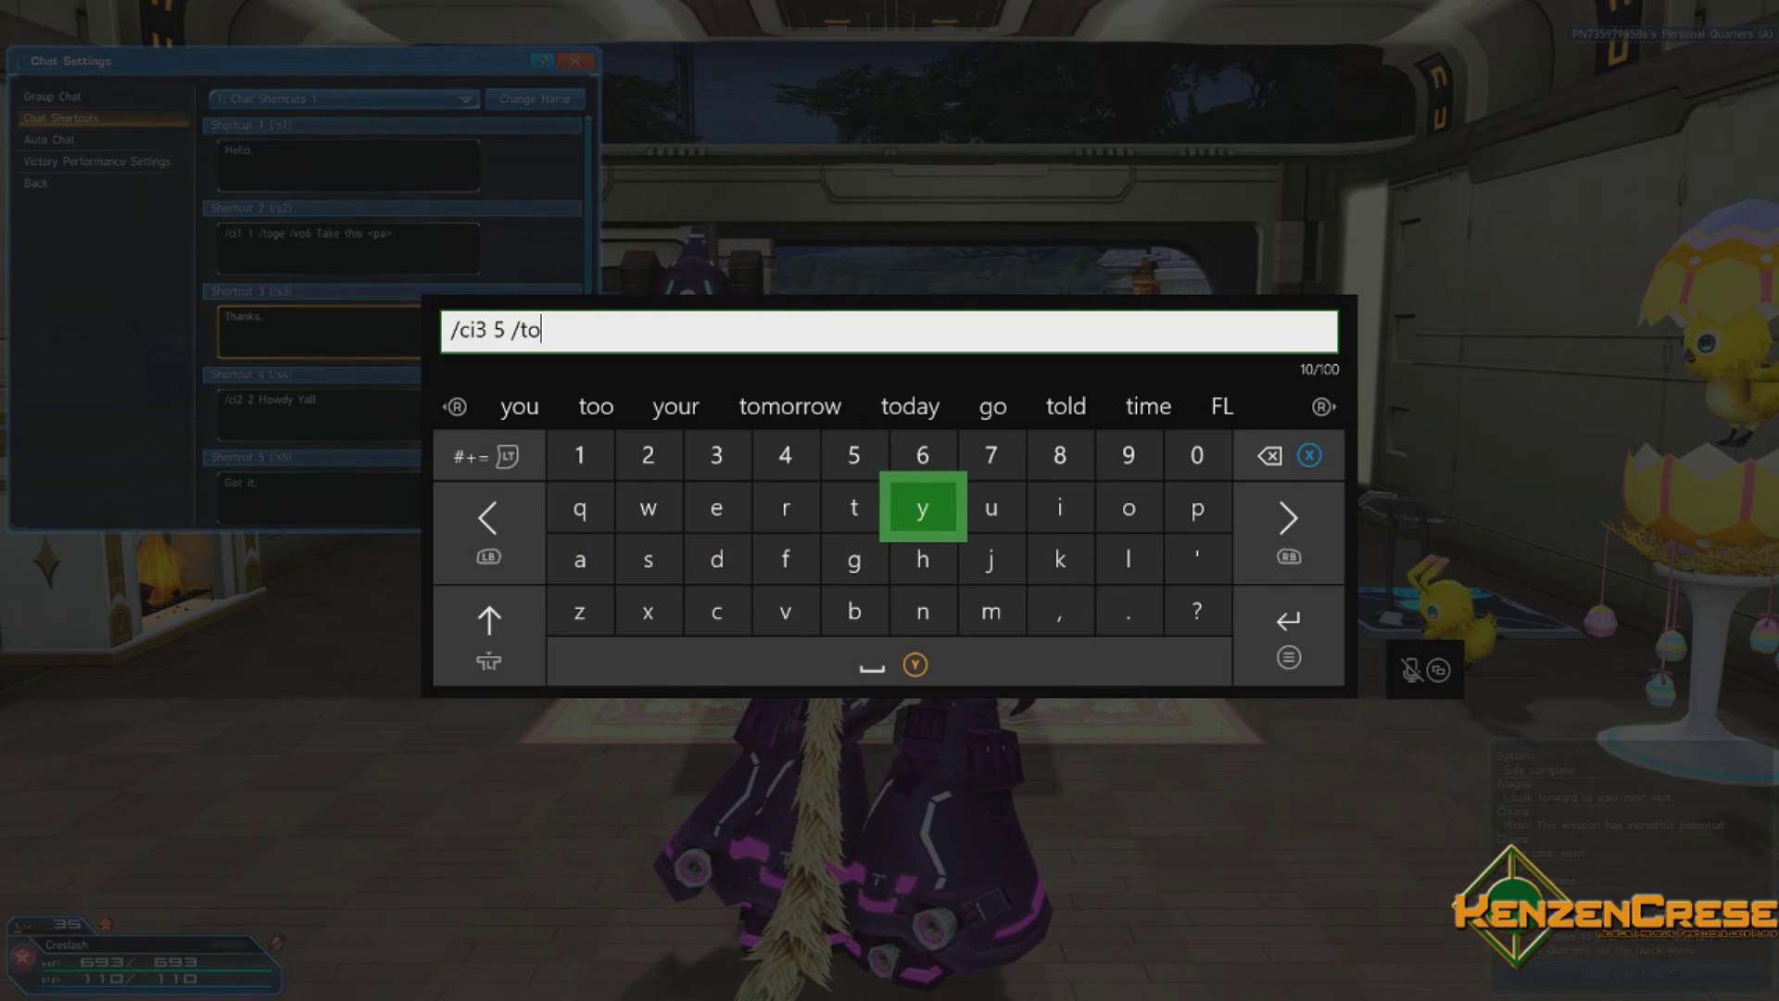
pyautogui.press('Left')
pyautogui.press('Down')
pyautogui.write('g')
pyautogui.press('Left')
pyautogui.press('Up')
pyautogui.press('Left')
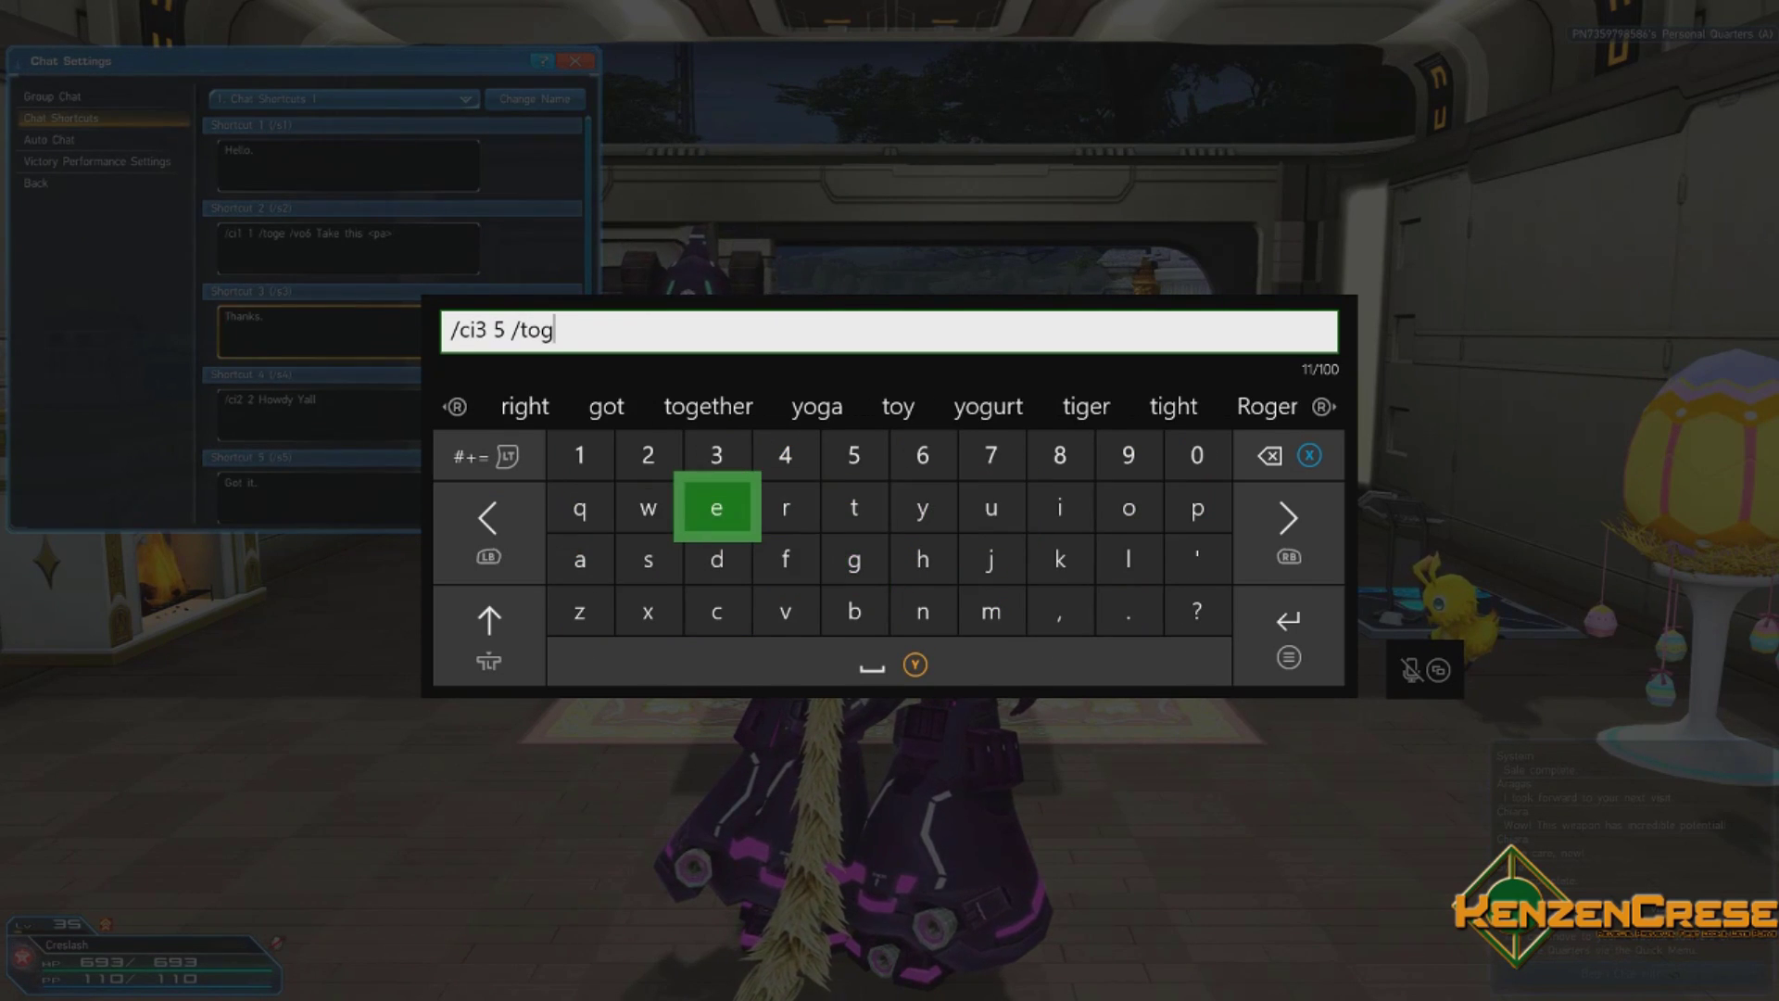
pyautogui.write('e')
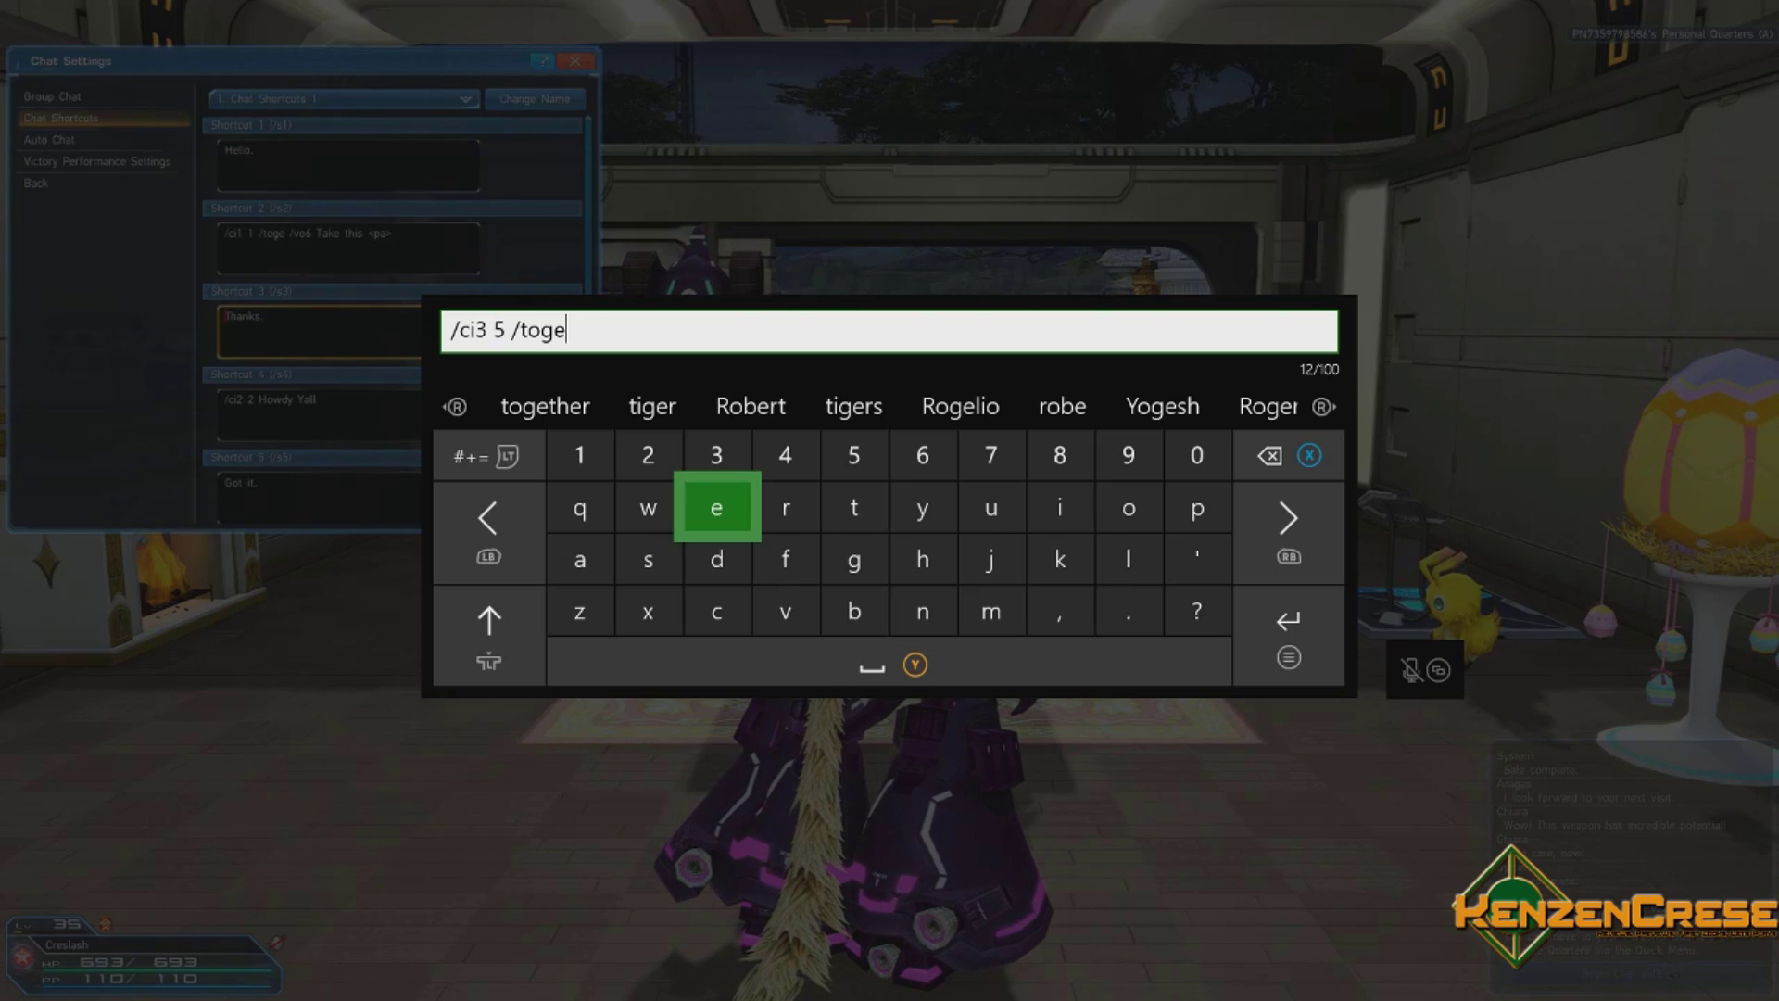
# Add the word 'Time' with a capital T after /toge
pyautogui.press('shift')
pyautogui.press('Right')
pyautogui.press('Right')
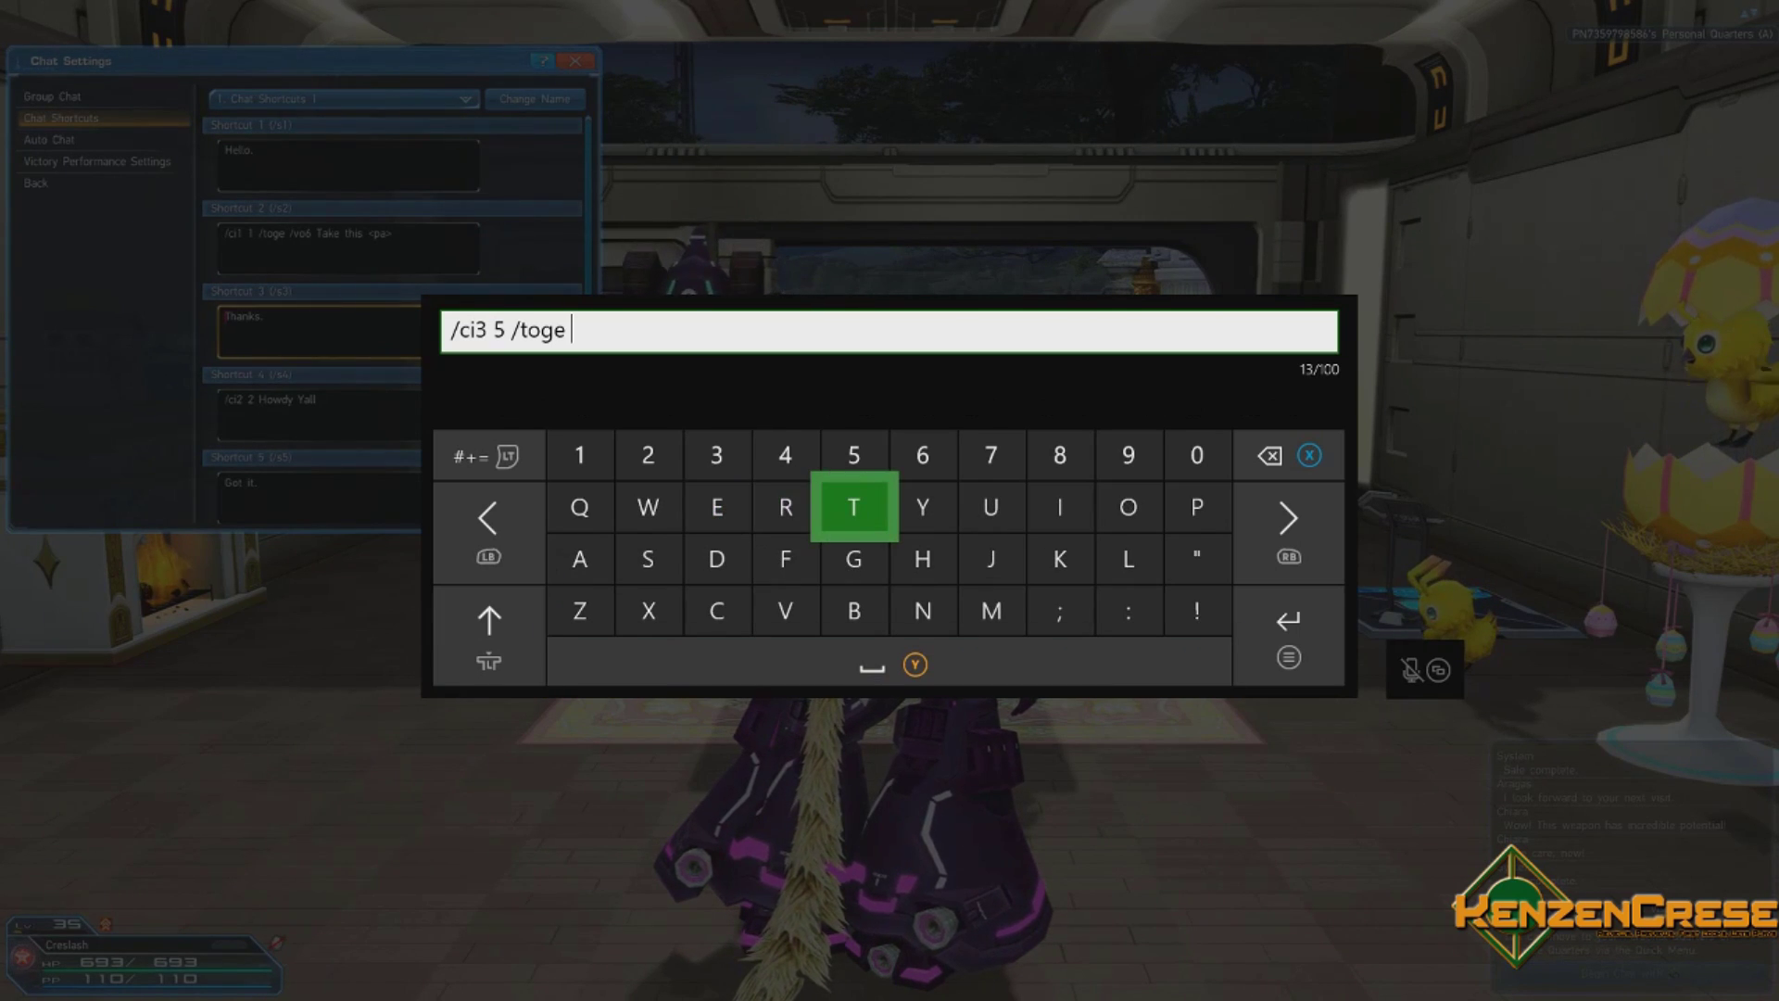
pyautogui.write('T')
pyautogui.press('Right')
pyautogui.press('Right')
pyautogui.press('Right')
pyautogui.write('i')
pyautogui.press('Left')
pyautogui.press('Left')
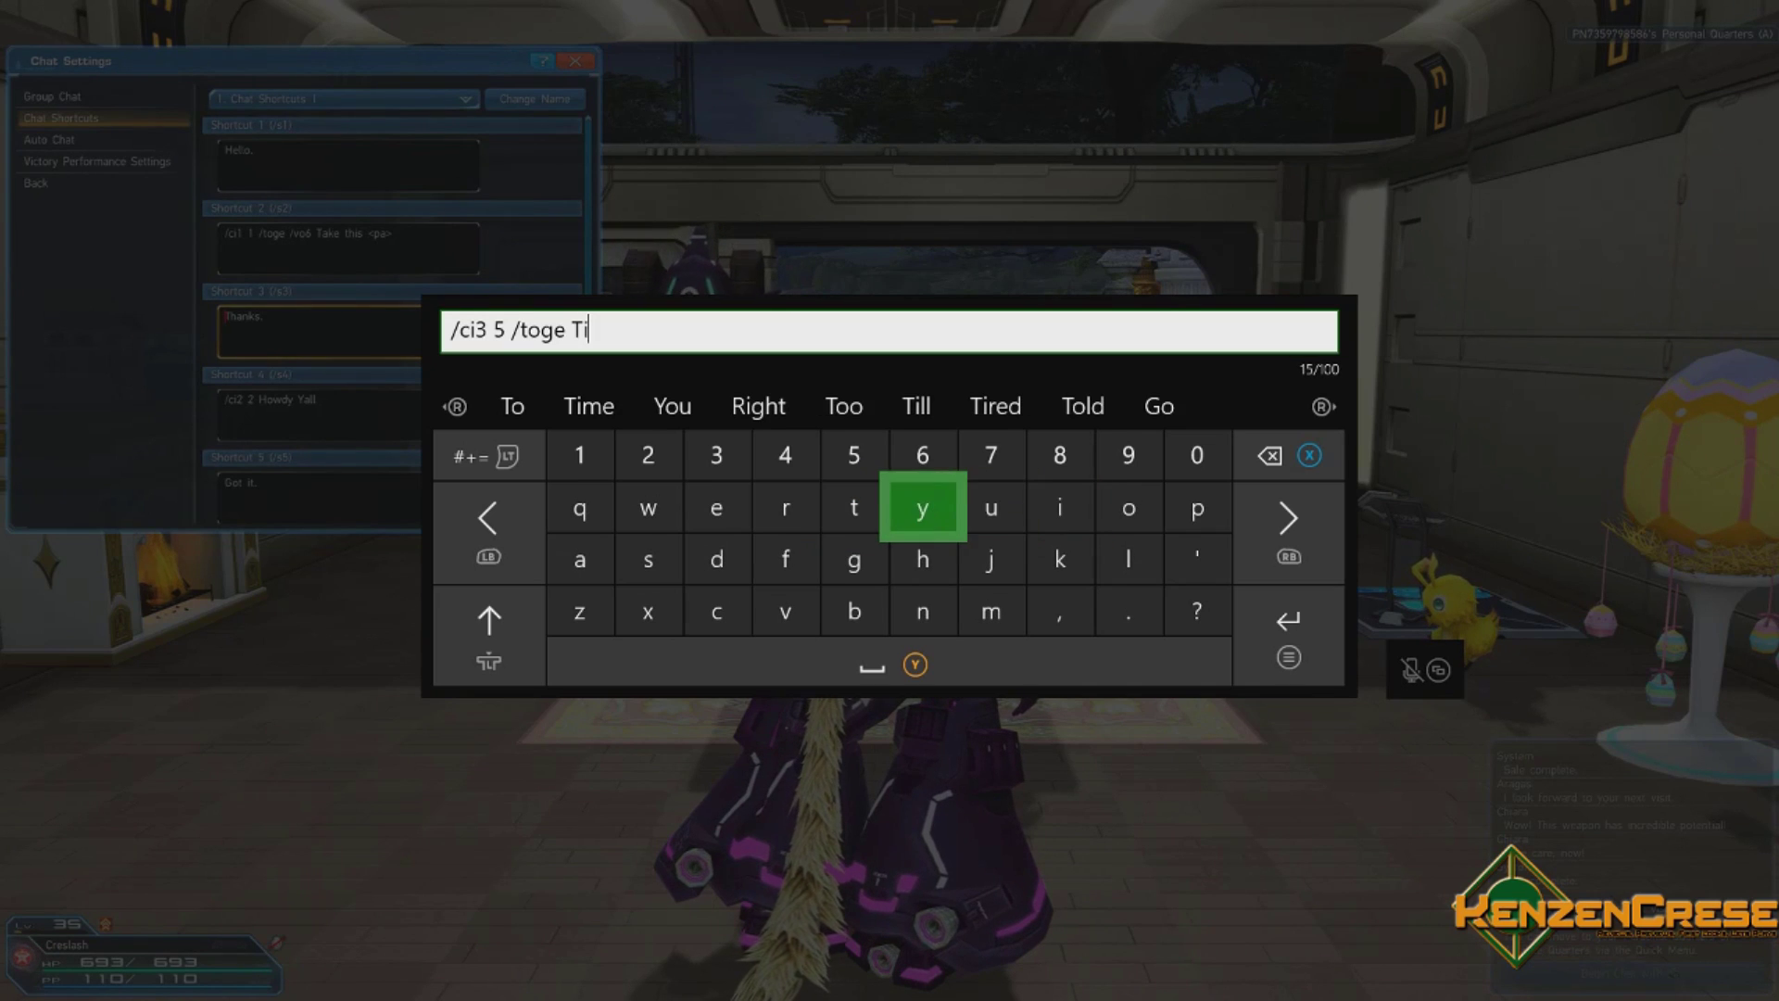
pyautogui.press('Down')
pyautogui.press('Down')
pyautogui.press('Right')
pyautogui.write('m')
pyautogui.press('Left')
pyautogui.press('Left')
pyautogui.press('Left')
pyautogui.press('Up')
pyautogui.press('Up')
pyautogui.press('Left')
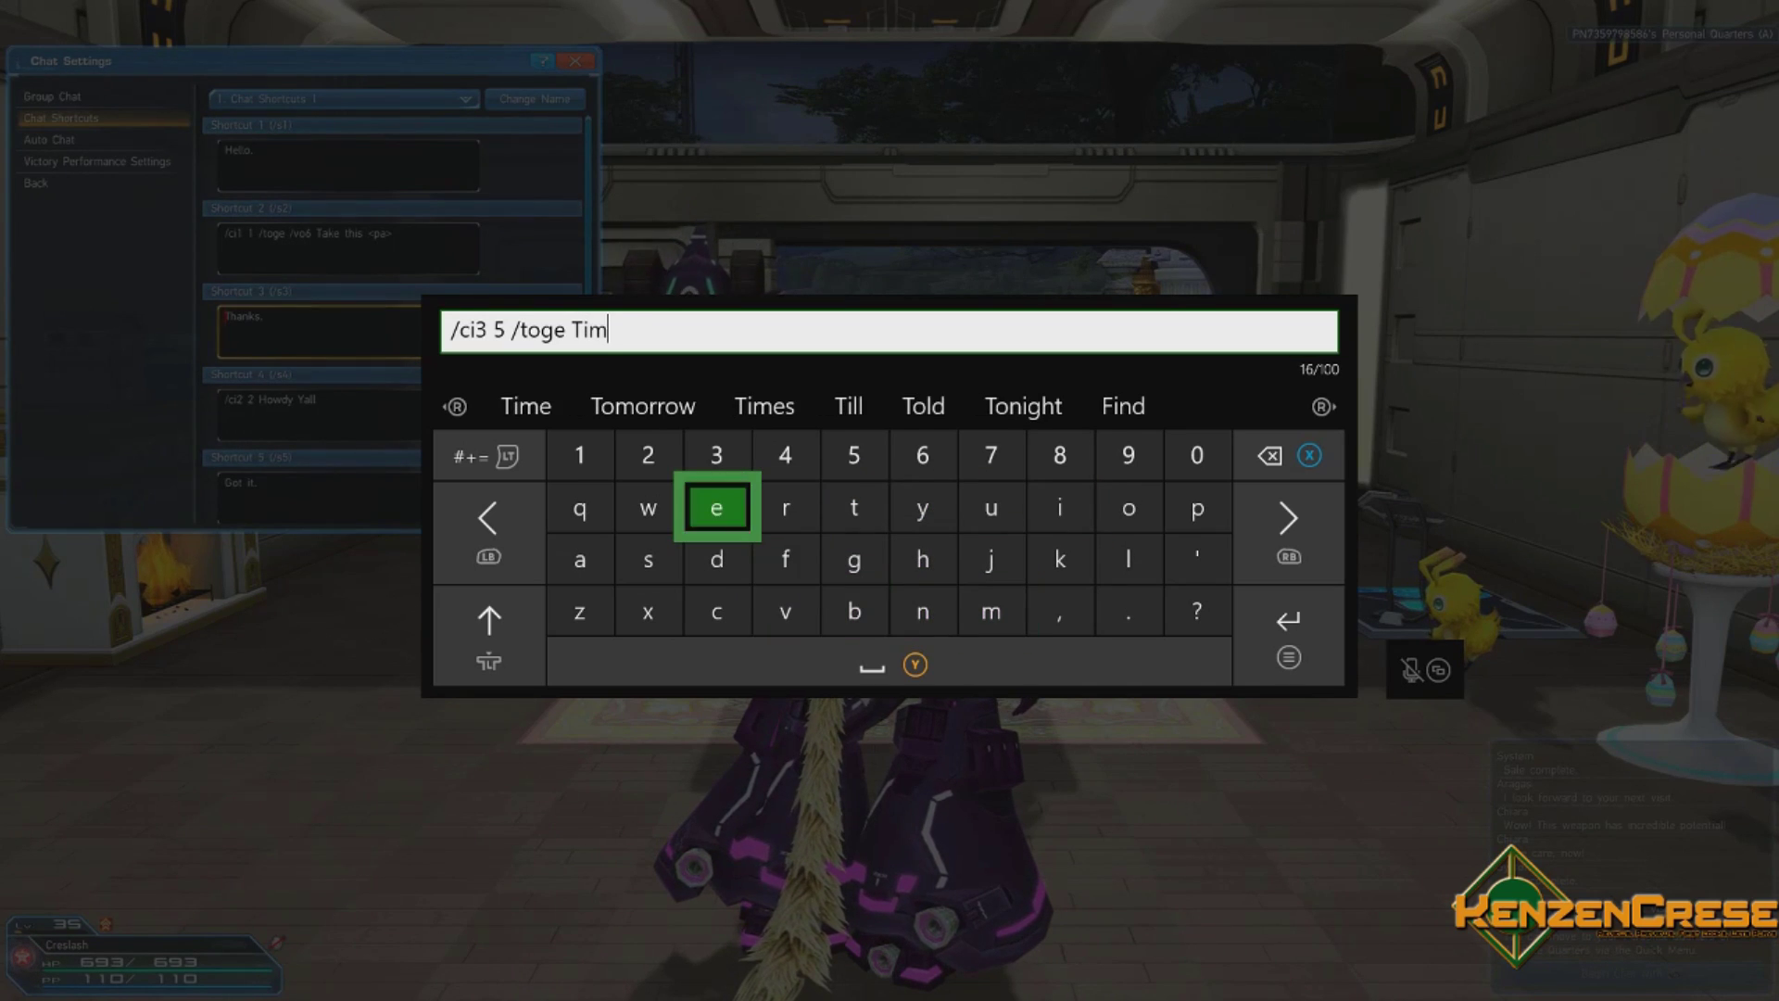
pyautogui.write('e')
pyautogui.press('Right')
# Add 'to' after Time, correcting a mistyped p
pyautogui.press('Right')
pyautogui.write('t')
pyautogui.press('Right')
pyautogui.press('Right')
pyautogui.press('Right')
pyautogui.press('Right')
pyautogui.press('Right')
pyautogui.write('p')
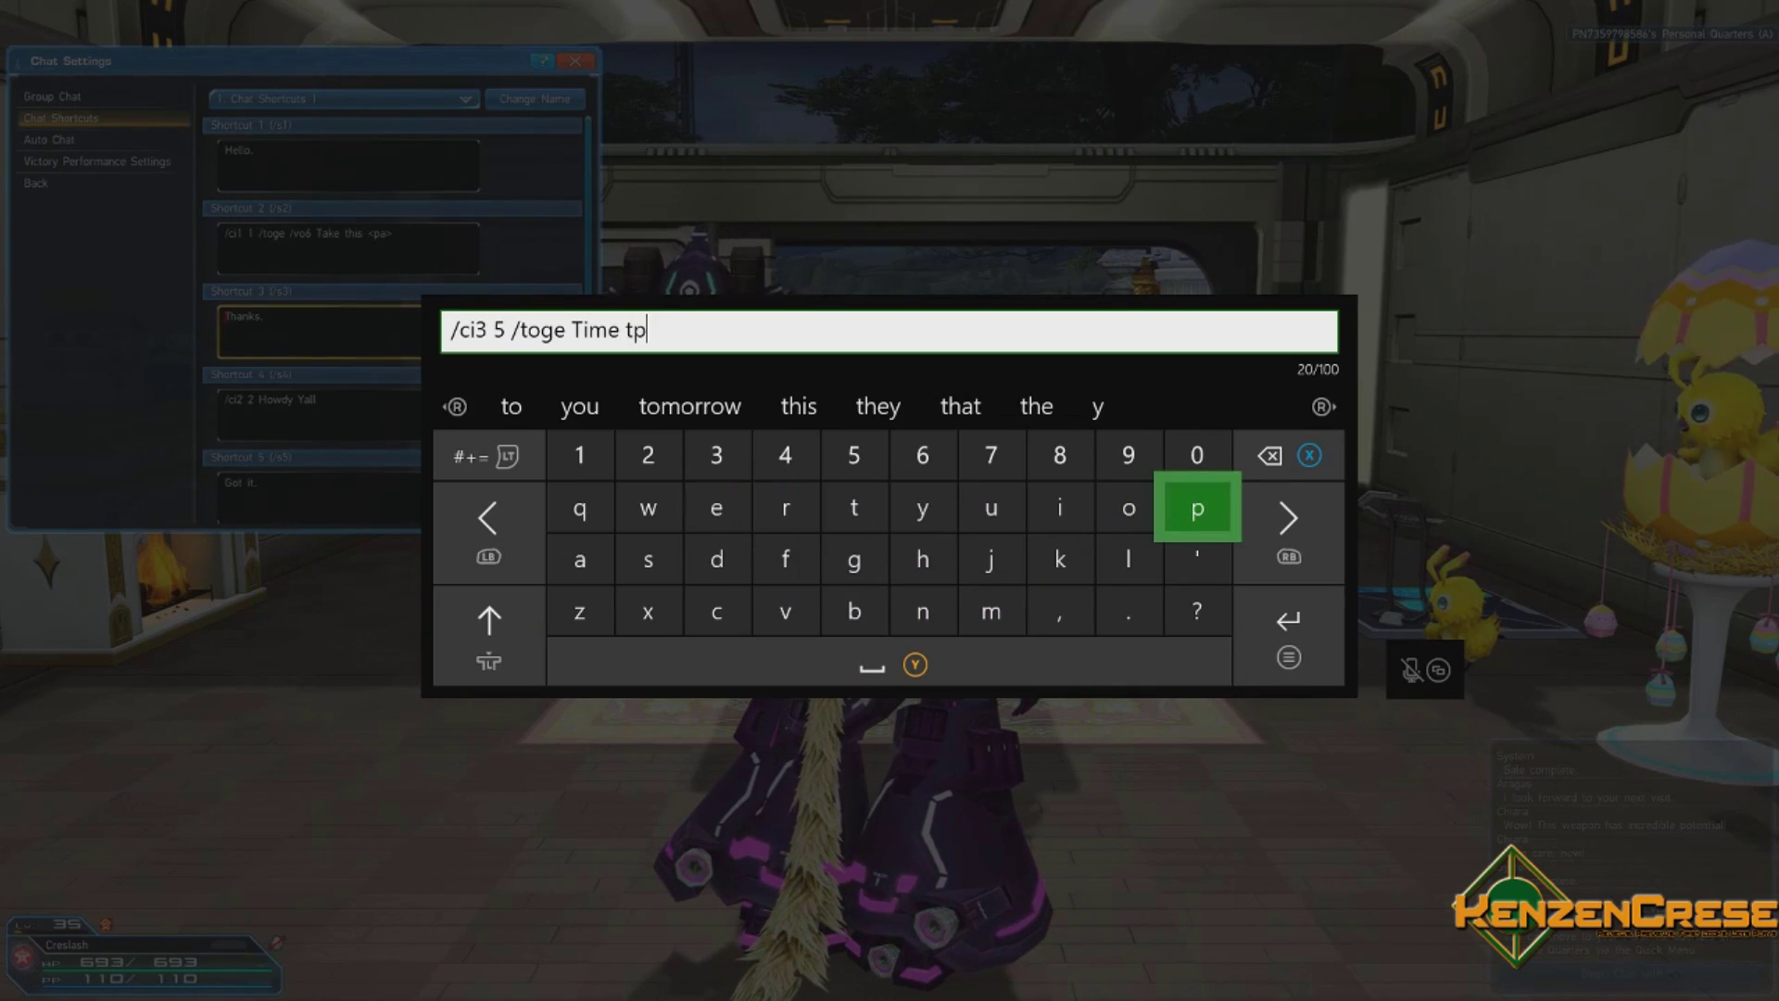
pyautogui.press('BackSpace')
pyautogui.press('Left')
pyautogui.write('o')
pyautogui.press('Left')
pyautogui.press('Left')
pyautogui.press('Left')
pyautogui.press('Left')
pyautogui.press('Left')
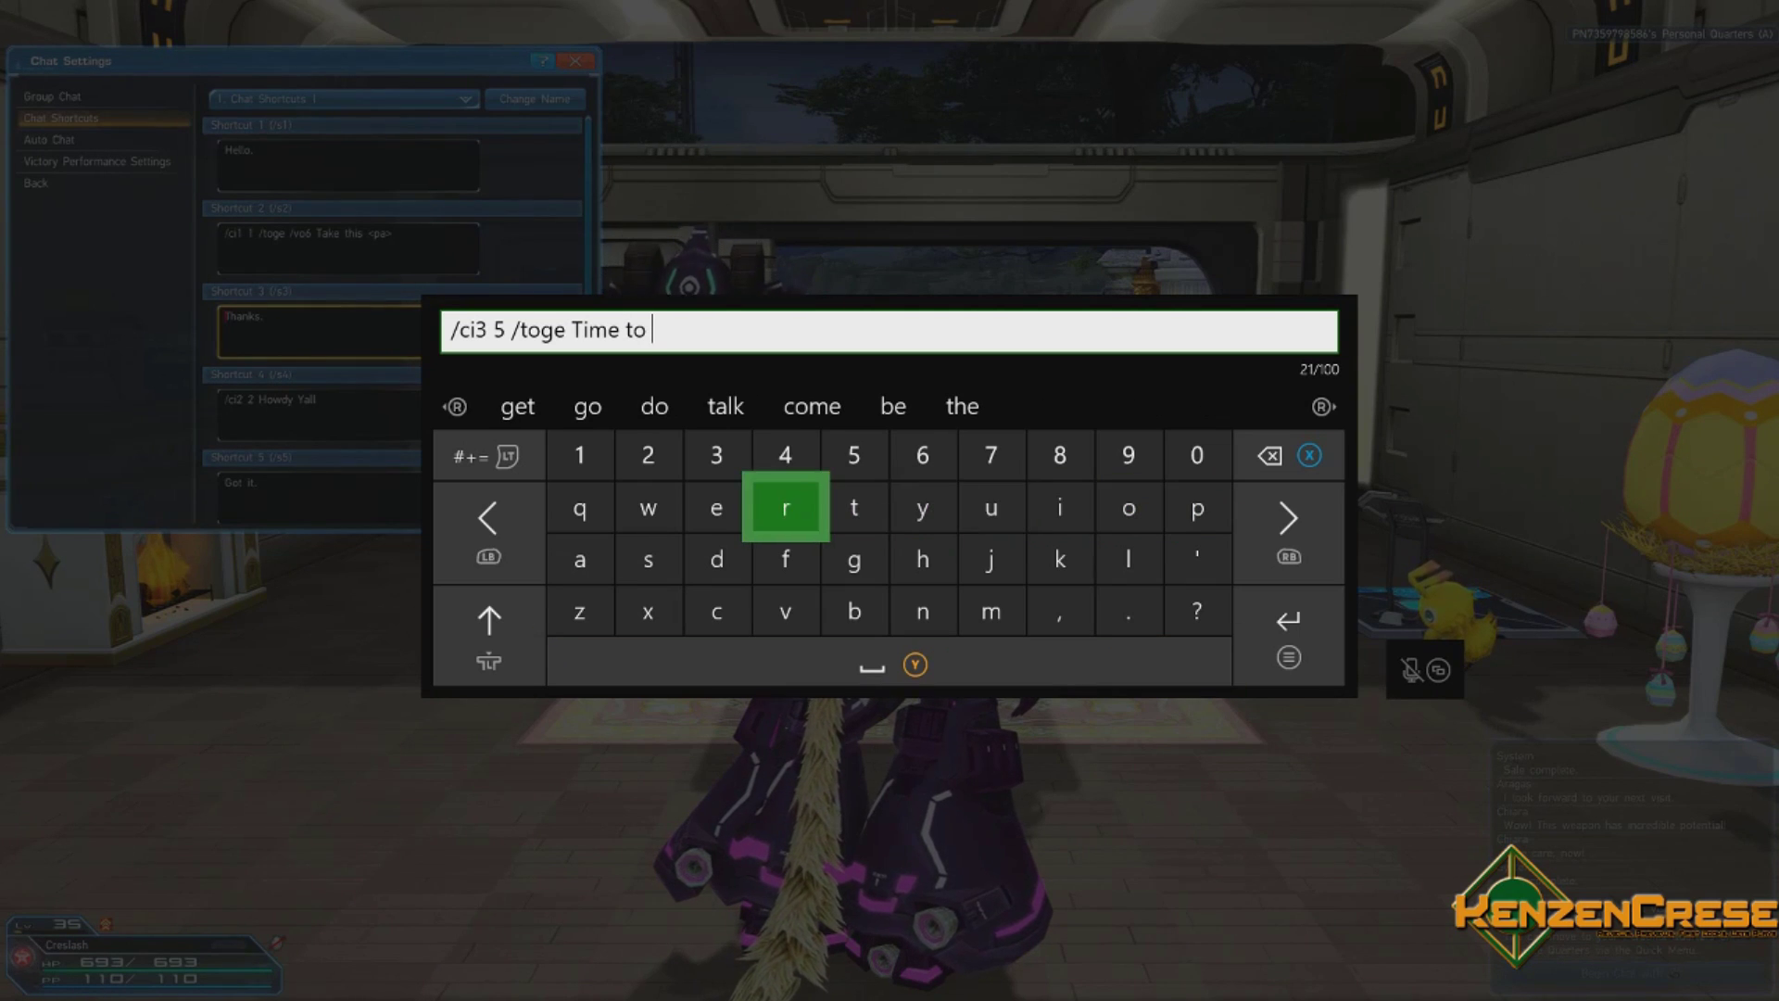
# Add 'Die!!!' with a capital D and three exclamation marks
pyautogui.press('Left')
pyautogui.press('Down')
pyautogui.write('D')
pyautogui.press('Up')
pyautogui.press('Right')
pyautogui.press('Right')
pyautogui.press('Right')
pyautogui.press('Right')
pyautogui.press('Right')
pyautogui.write('i')
pyautogui.press('Left')
pyautogui.press('Left')
pyautogui.press('Left')
pyautogui.press('Left')
pyautogui.press('Left')
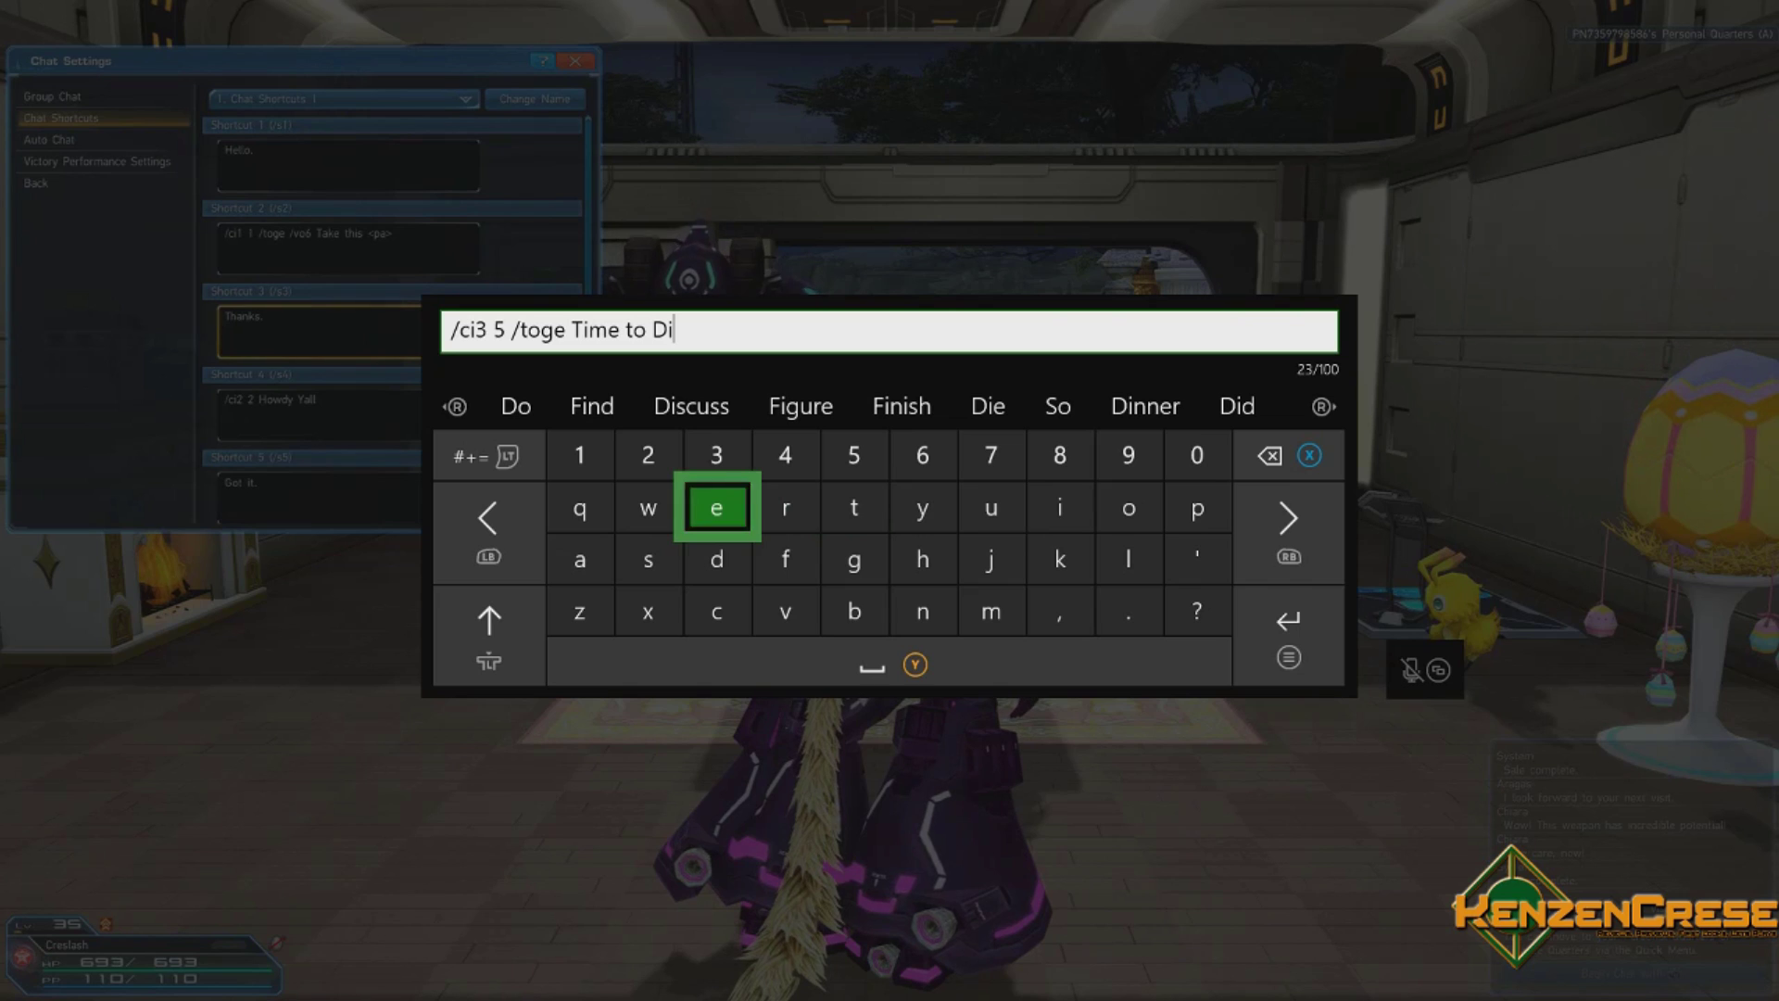
pyautogui.write('e')
pyautogui.press('Right')
pyautogui.press('pagedown')
pyautogui.press('Left')
pyautogui.press('Left')
pyautogui.press('Up')
pyautogui.press('Left')
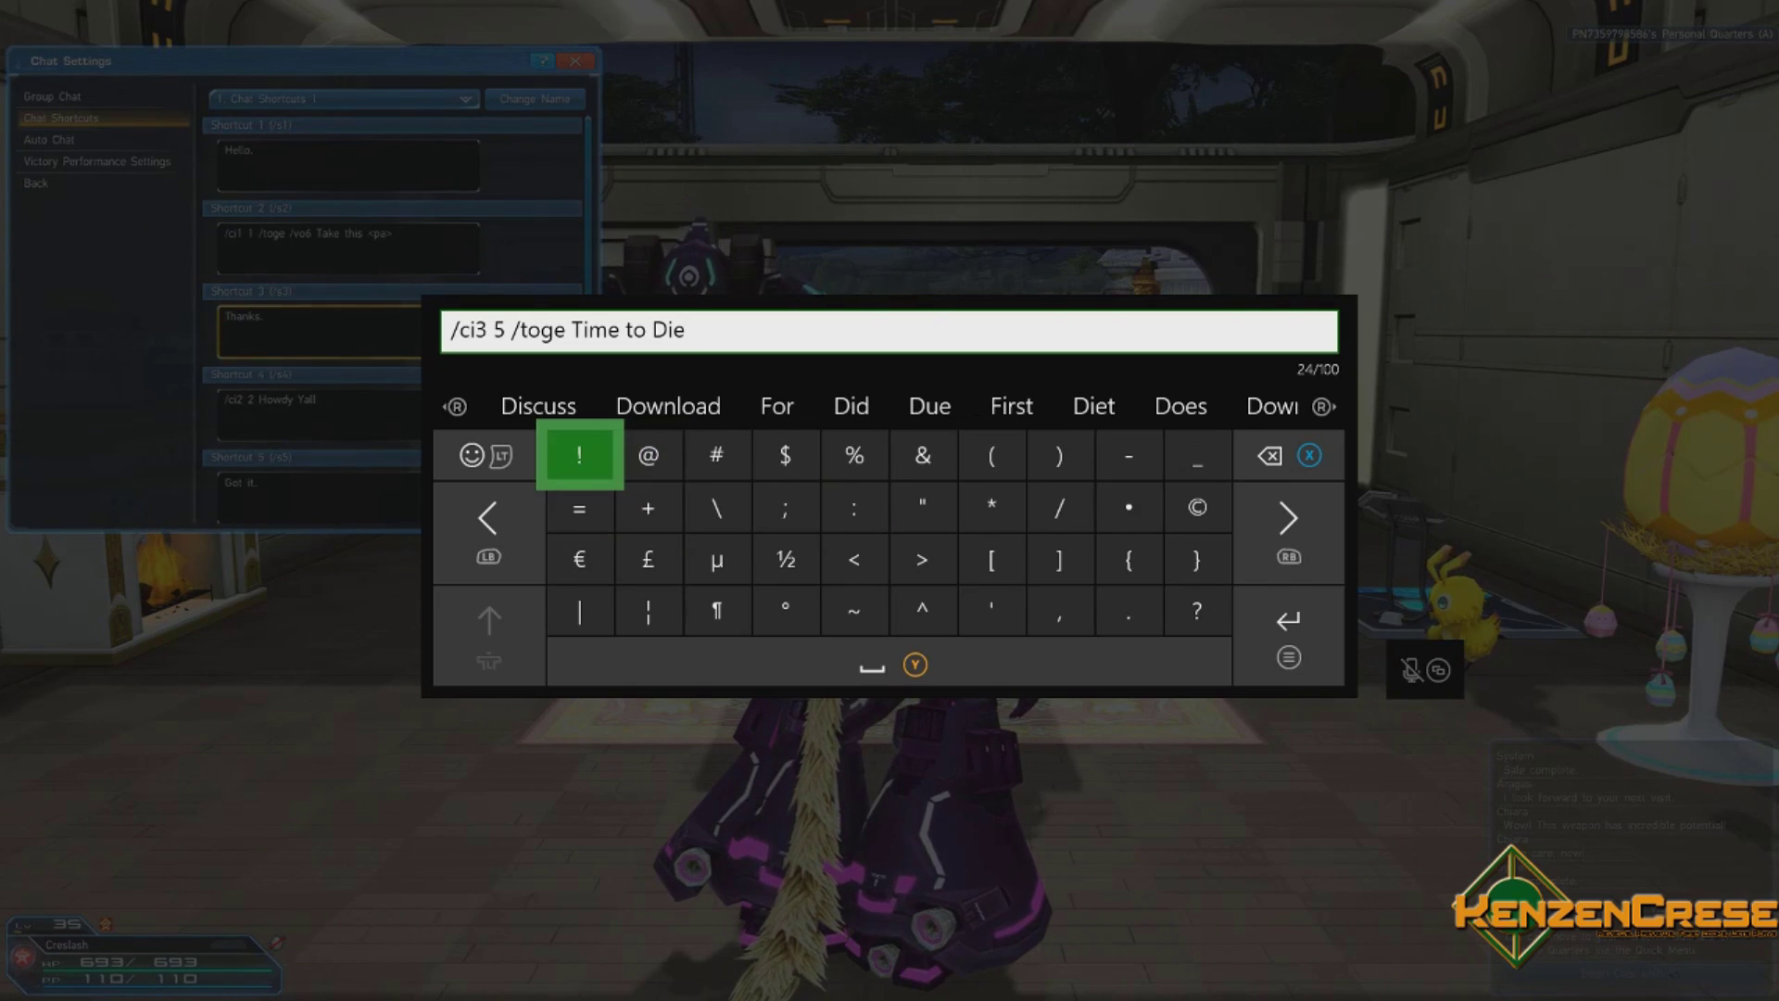
pyautogui.write('!!!')
# Finish the text with the '<pa>' tag, taking the angle brackets from the symbols page
pyautogui.press('Right')
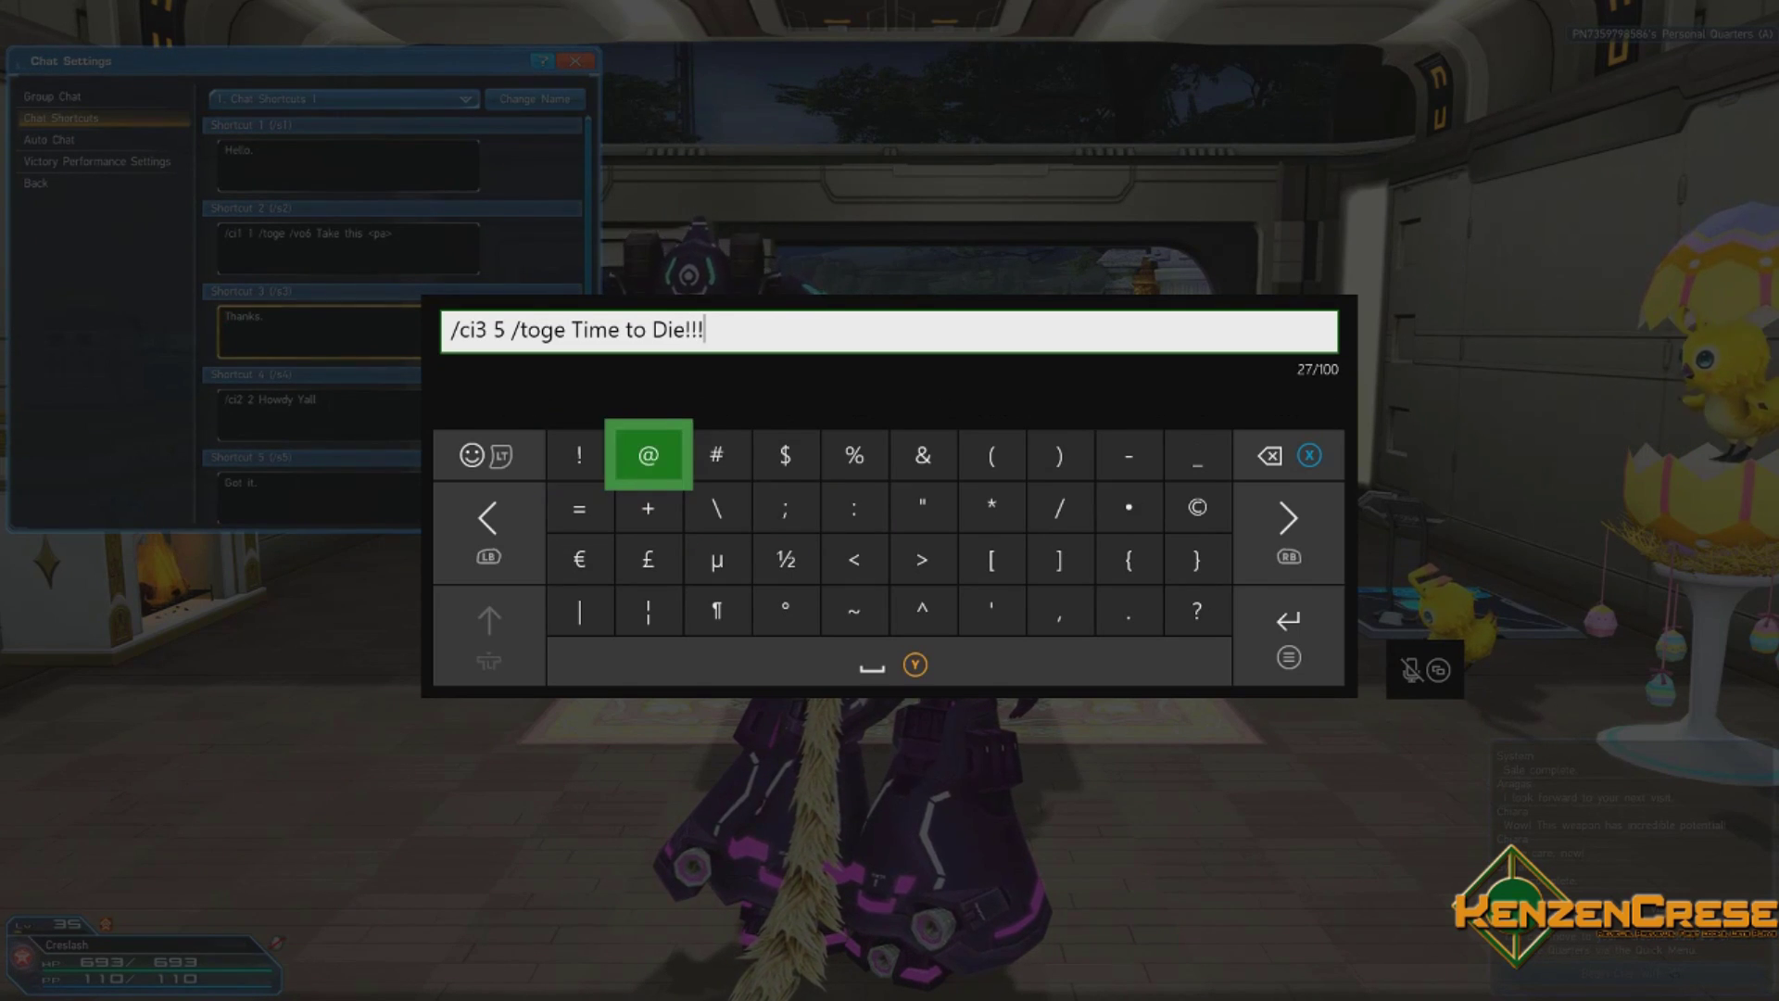
pyautogui.press('Right')
pyautogui.press('Right')
pyautogui.press('Right')
pyautogui.press('Down')
pyautogui.press('Down')
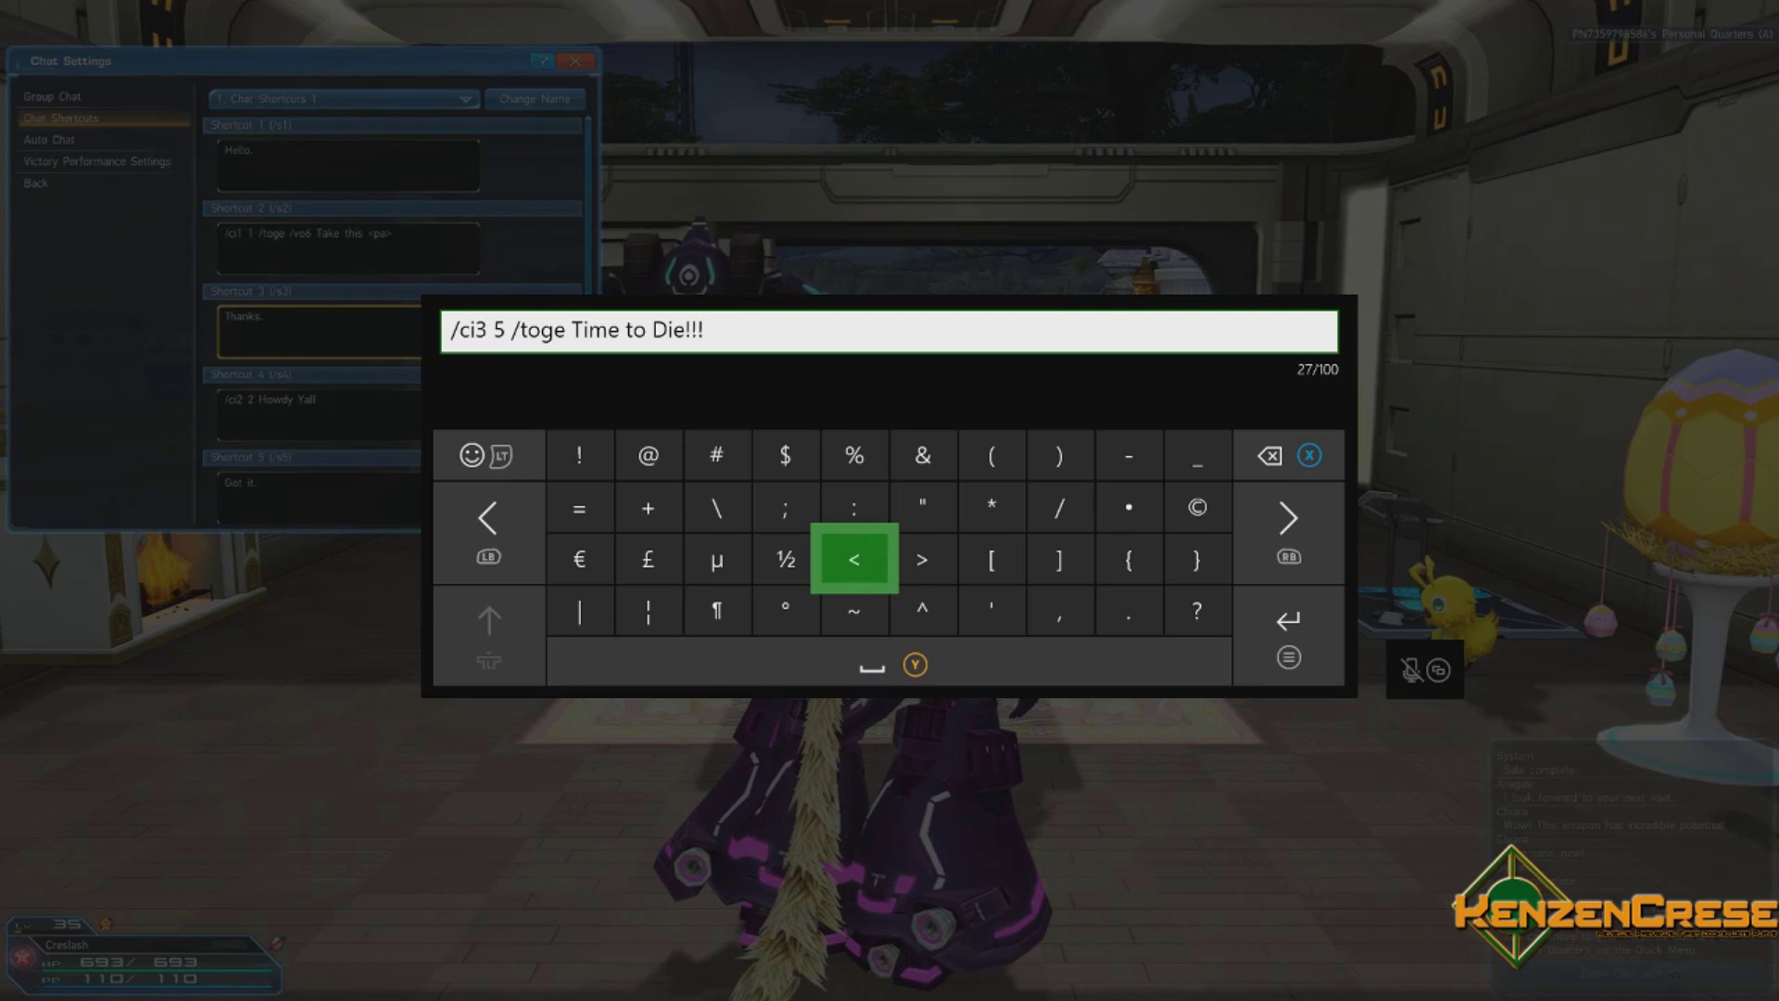
pyautogui.write('<')
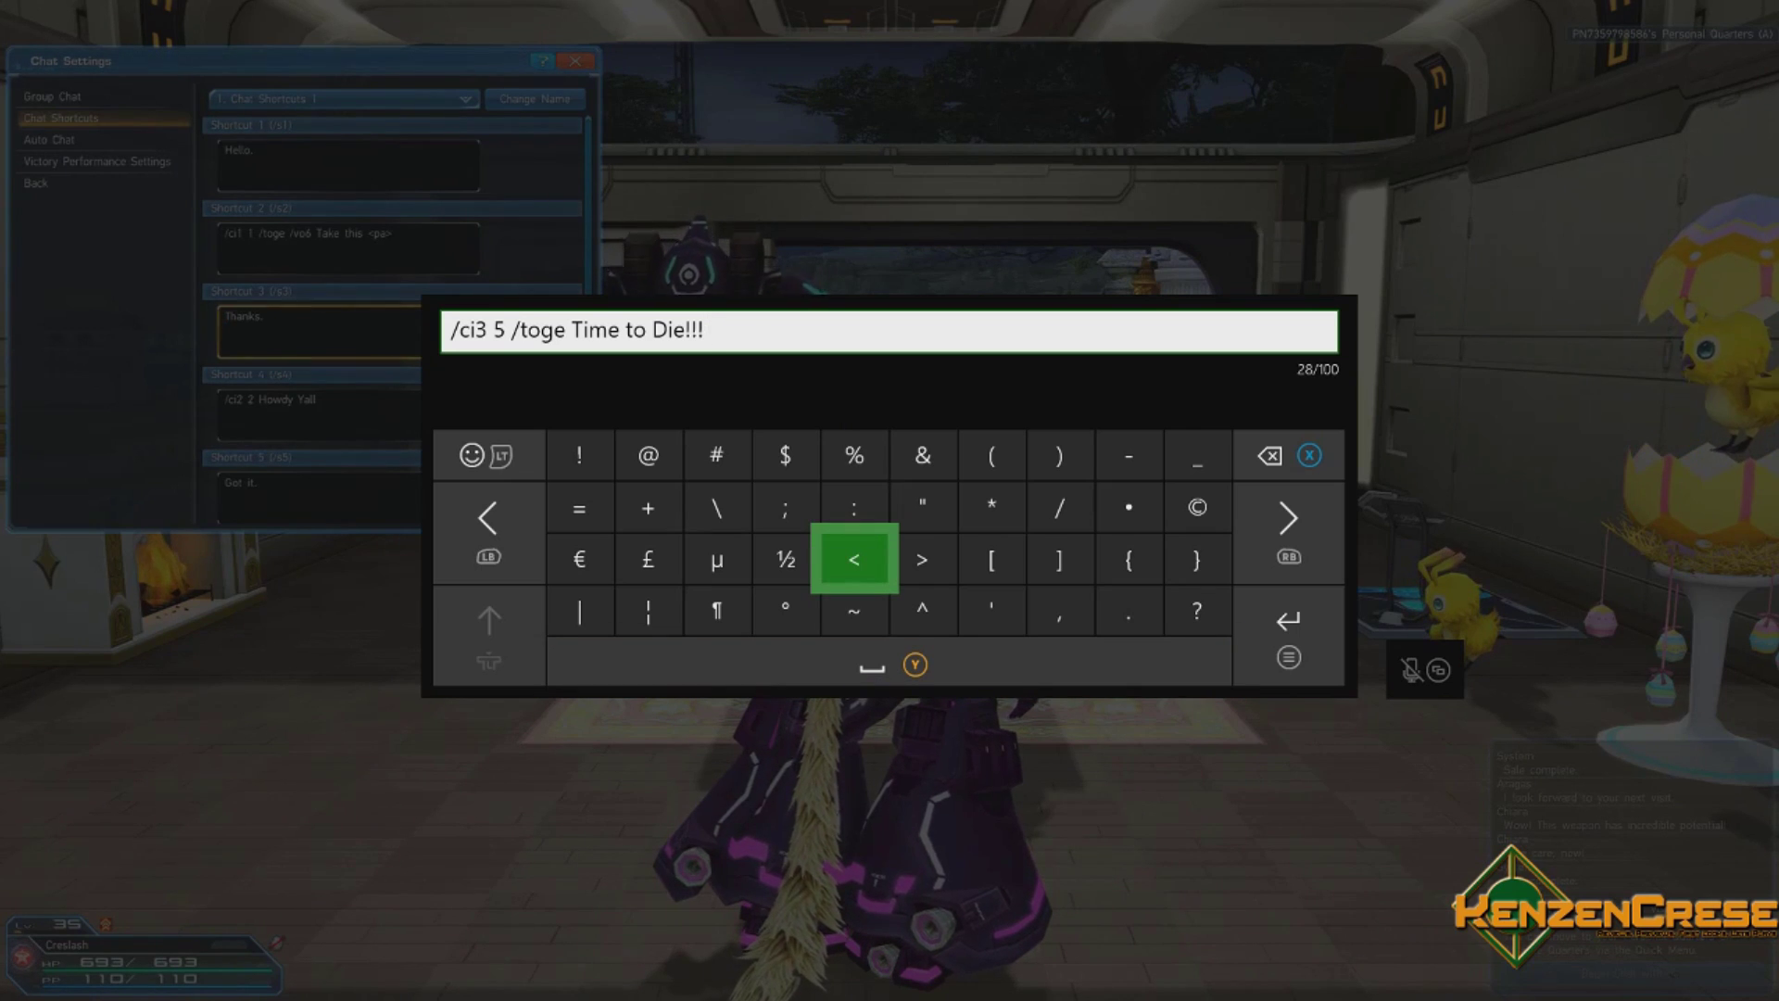
pyautogui.press('Tab')
pyautogui.press('Tab')
pyautogui.press('Right')
pyautogui.press('Right')
pyautogui.press('Right')
pyautogui.press('Right')
pyautogui.press('Up')
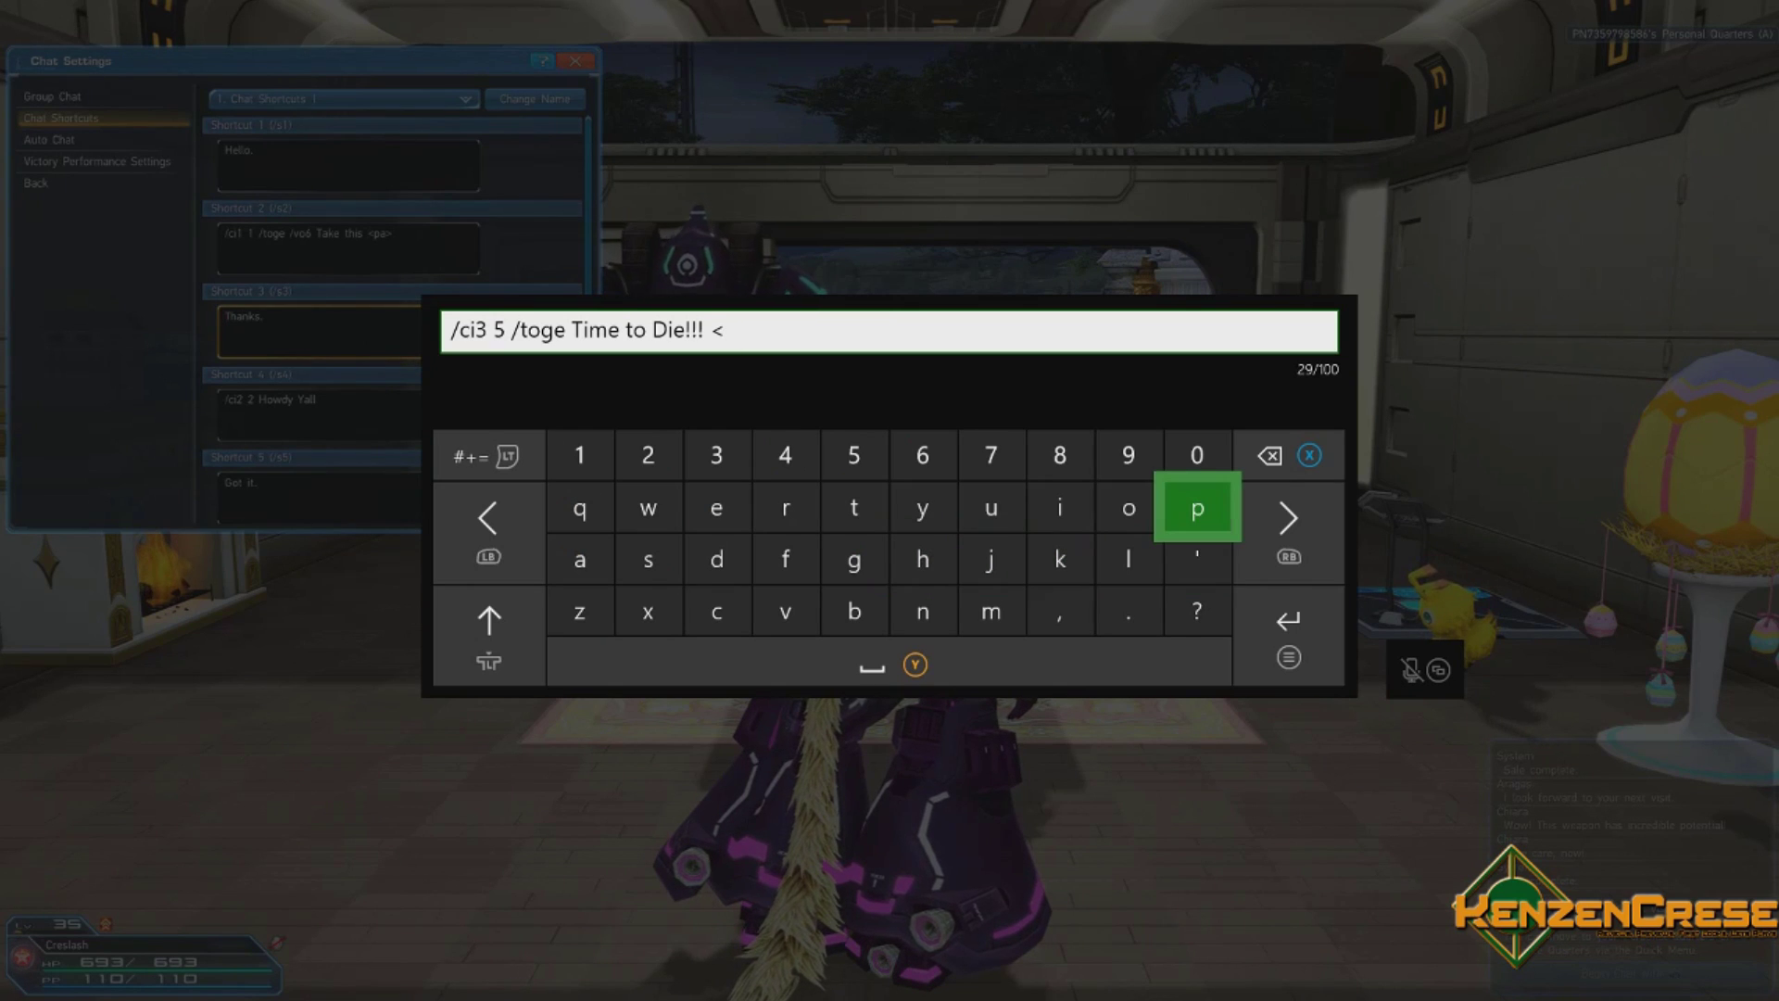
pyautogui.write('p')
pyautogui.press('Left')
pyautogui.press('Left')
pyautogui.press('Left')
pyautogui.press('Left')
pyautogui.press('Left')
pyautogui.press('Left')
pyautogui.press('Left')
pyautogui.press('Left')
pyautogui.press('Left')
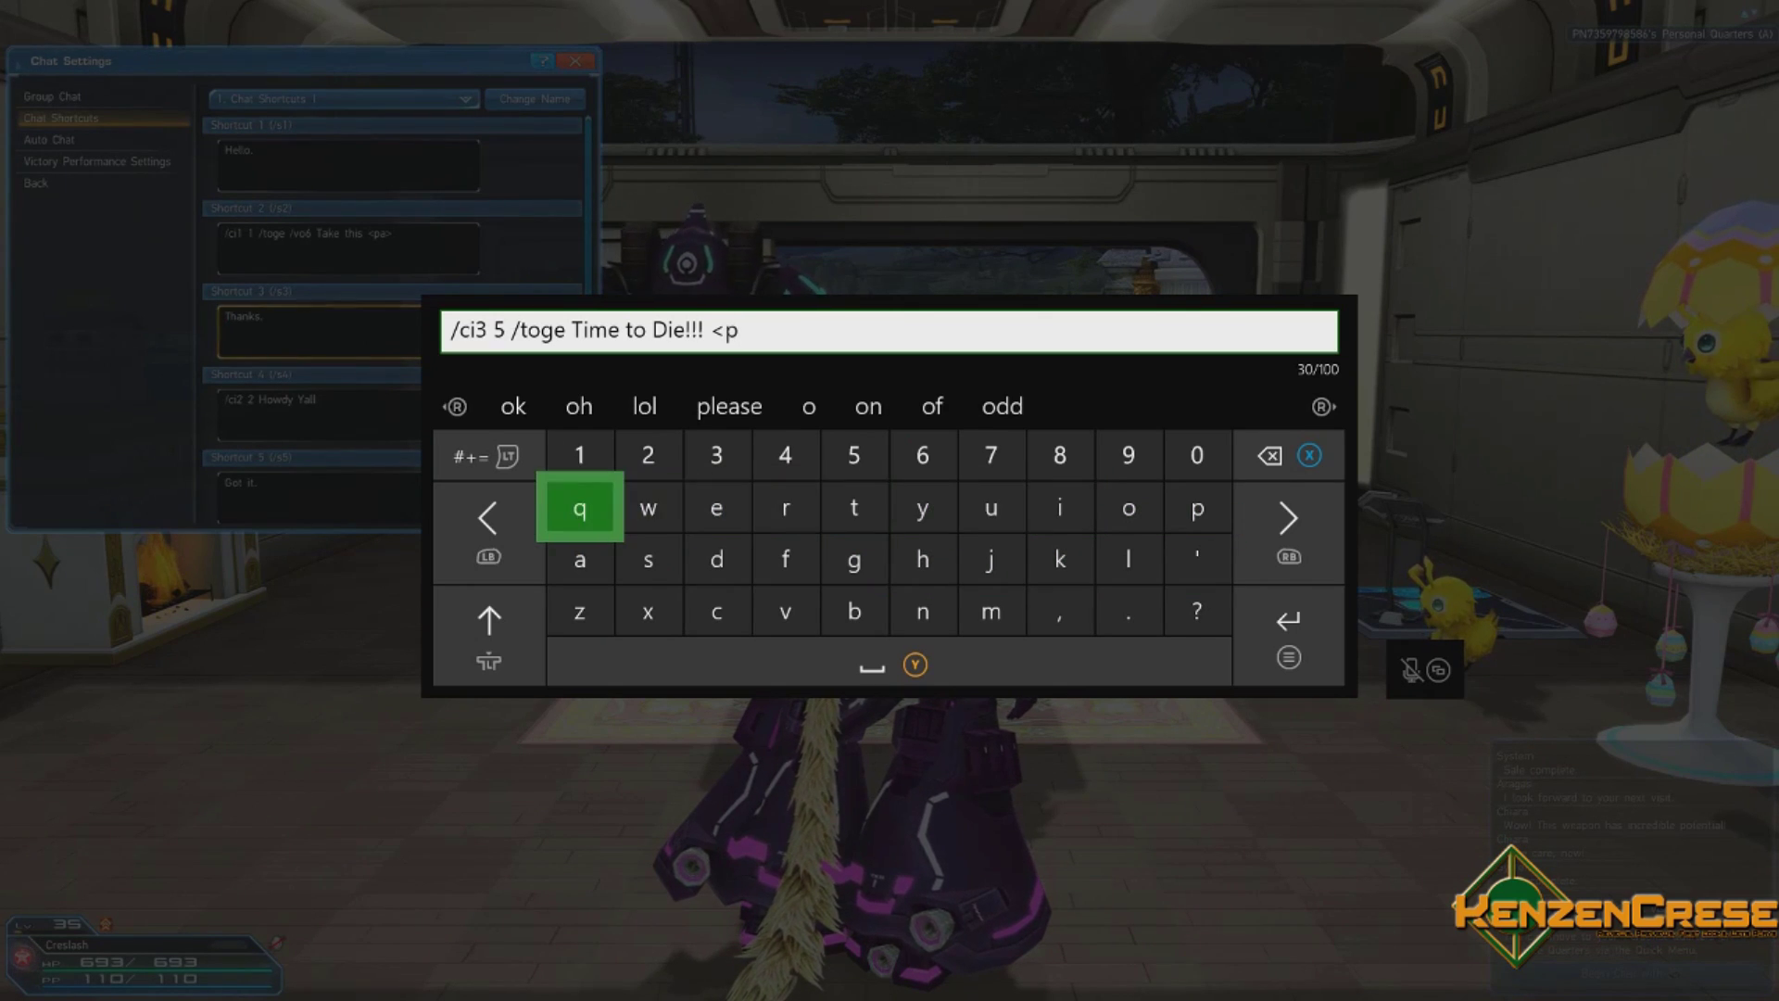
pyautogui.press('Down')
pyautogui.write('a')
pyautogui.press('Right')
pyautogui.press('Right')
pyautogui.press('Right')
pyautogui.press('Right')
pyautogui.press('Right')
pyautogui.press('Tab')
pyautogui.press('Right')
pyautogui.press('Left')
pyautogui.write('>')
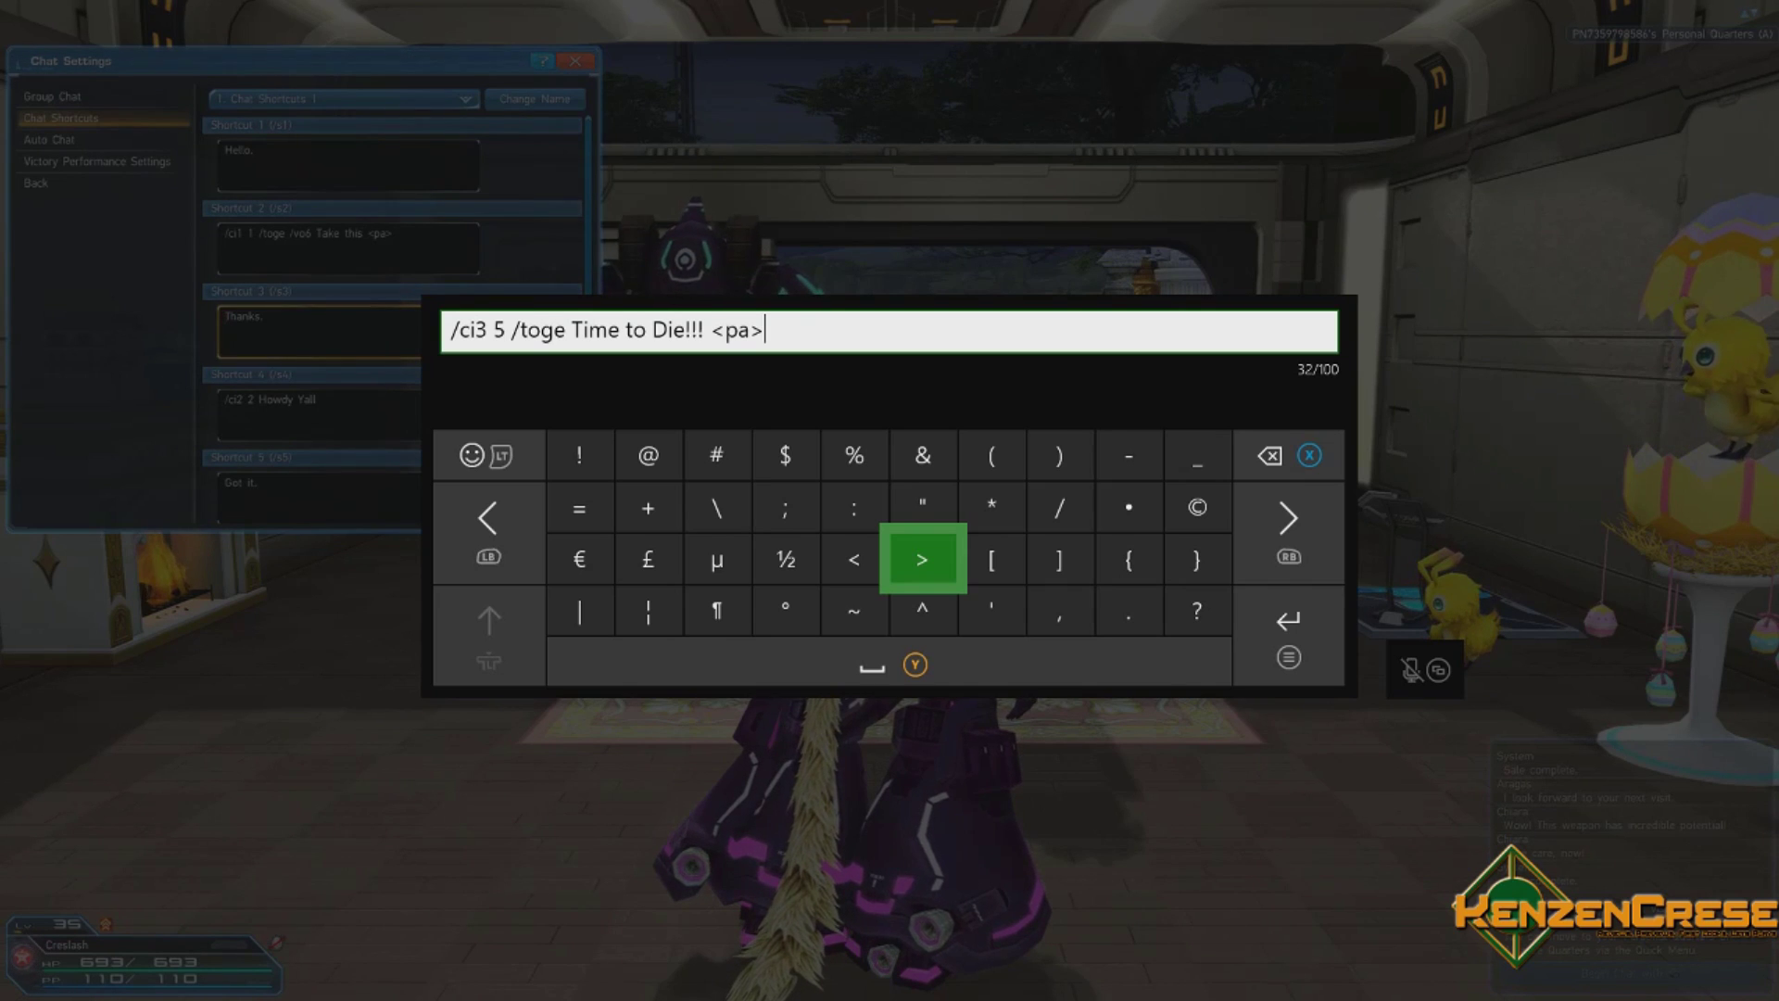
# Commit '/ci3 5 /toge Time to Die!!! <pa>' as Shortcut 3
pyautogui.press('Return')
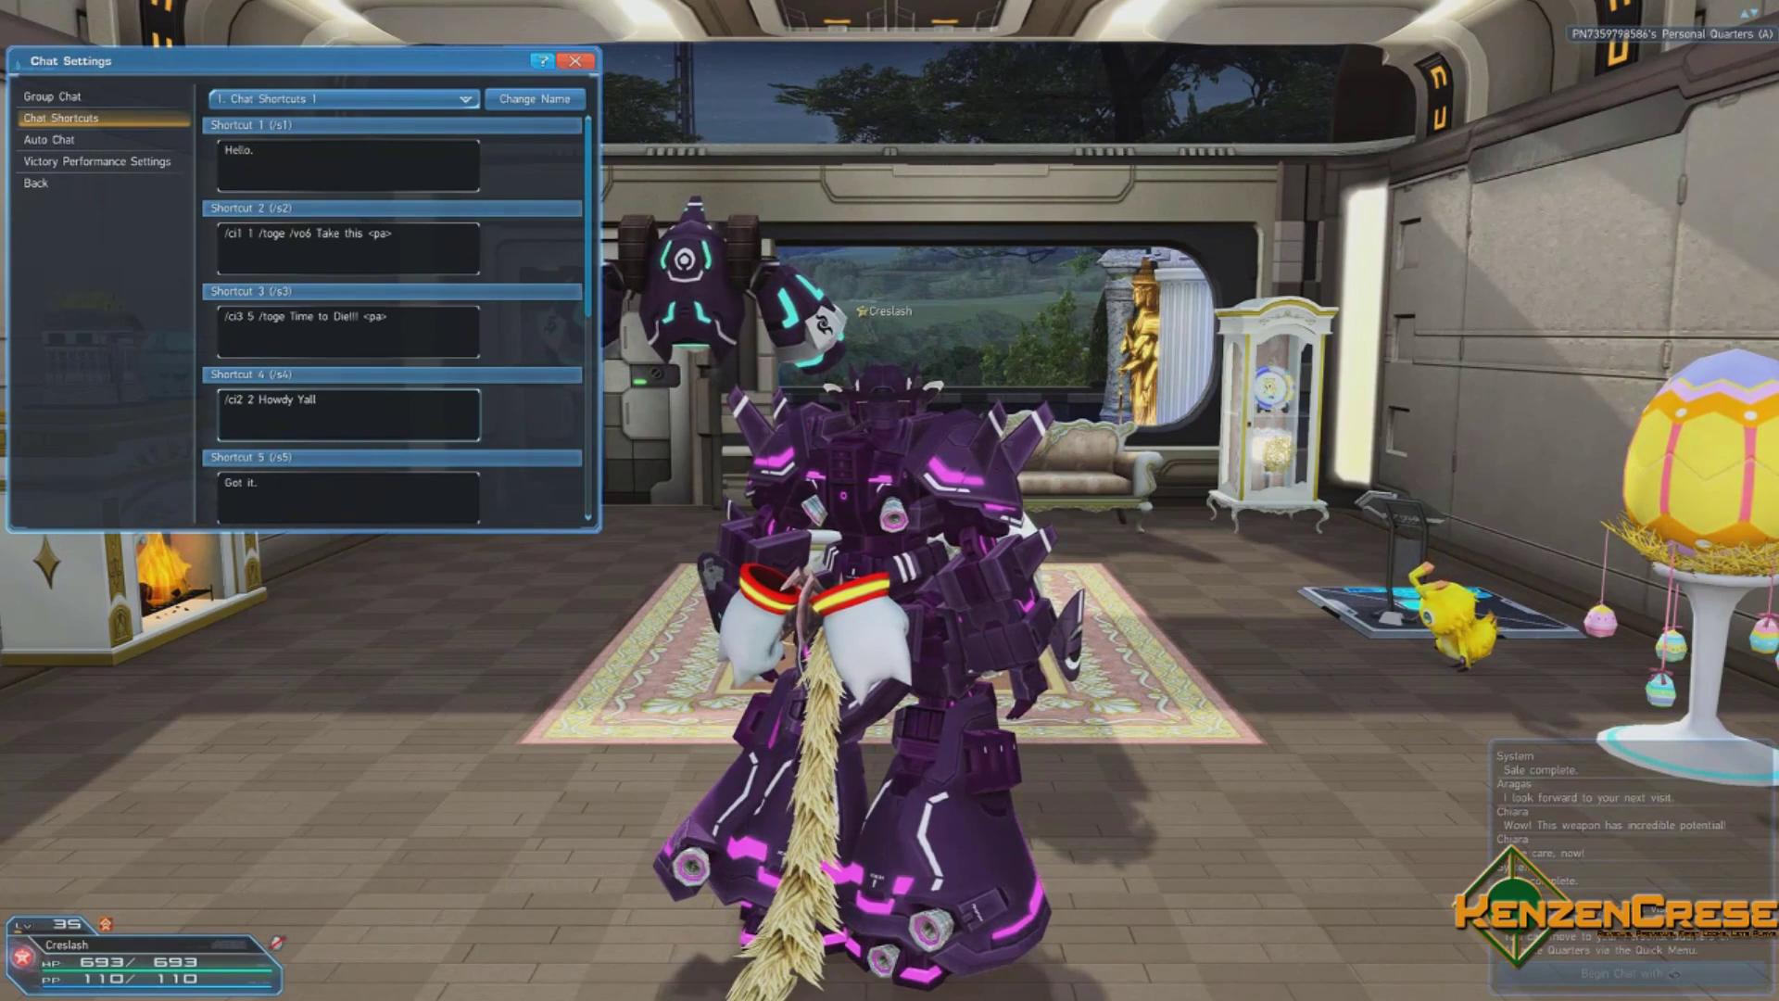
# Go to the Auto Chat page of Chat Settings
pyautogui.click(49, 139)
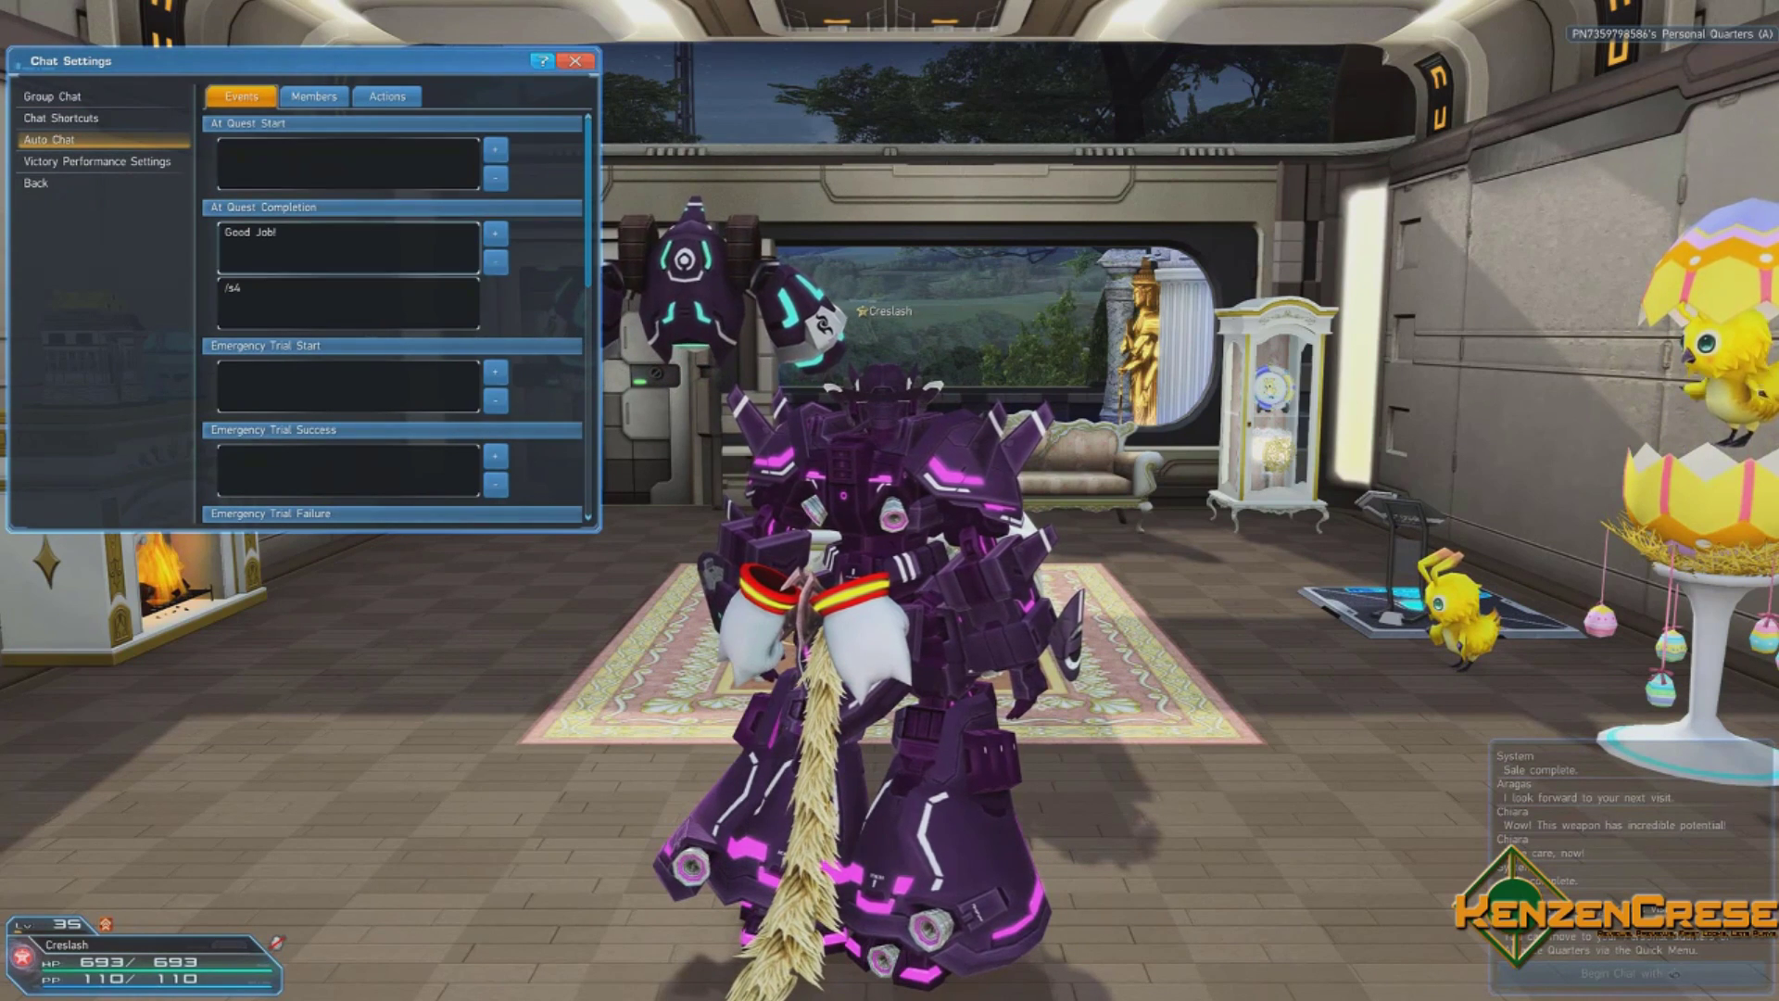
# Delete the /toge and /vo6 lines from Photon Art Activated, leaving its first line open for editing
pyautogui.click(314, 97)
pyautogui.click(388, 96)
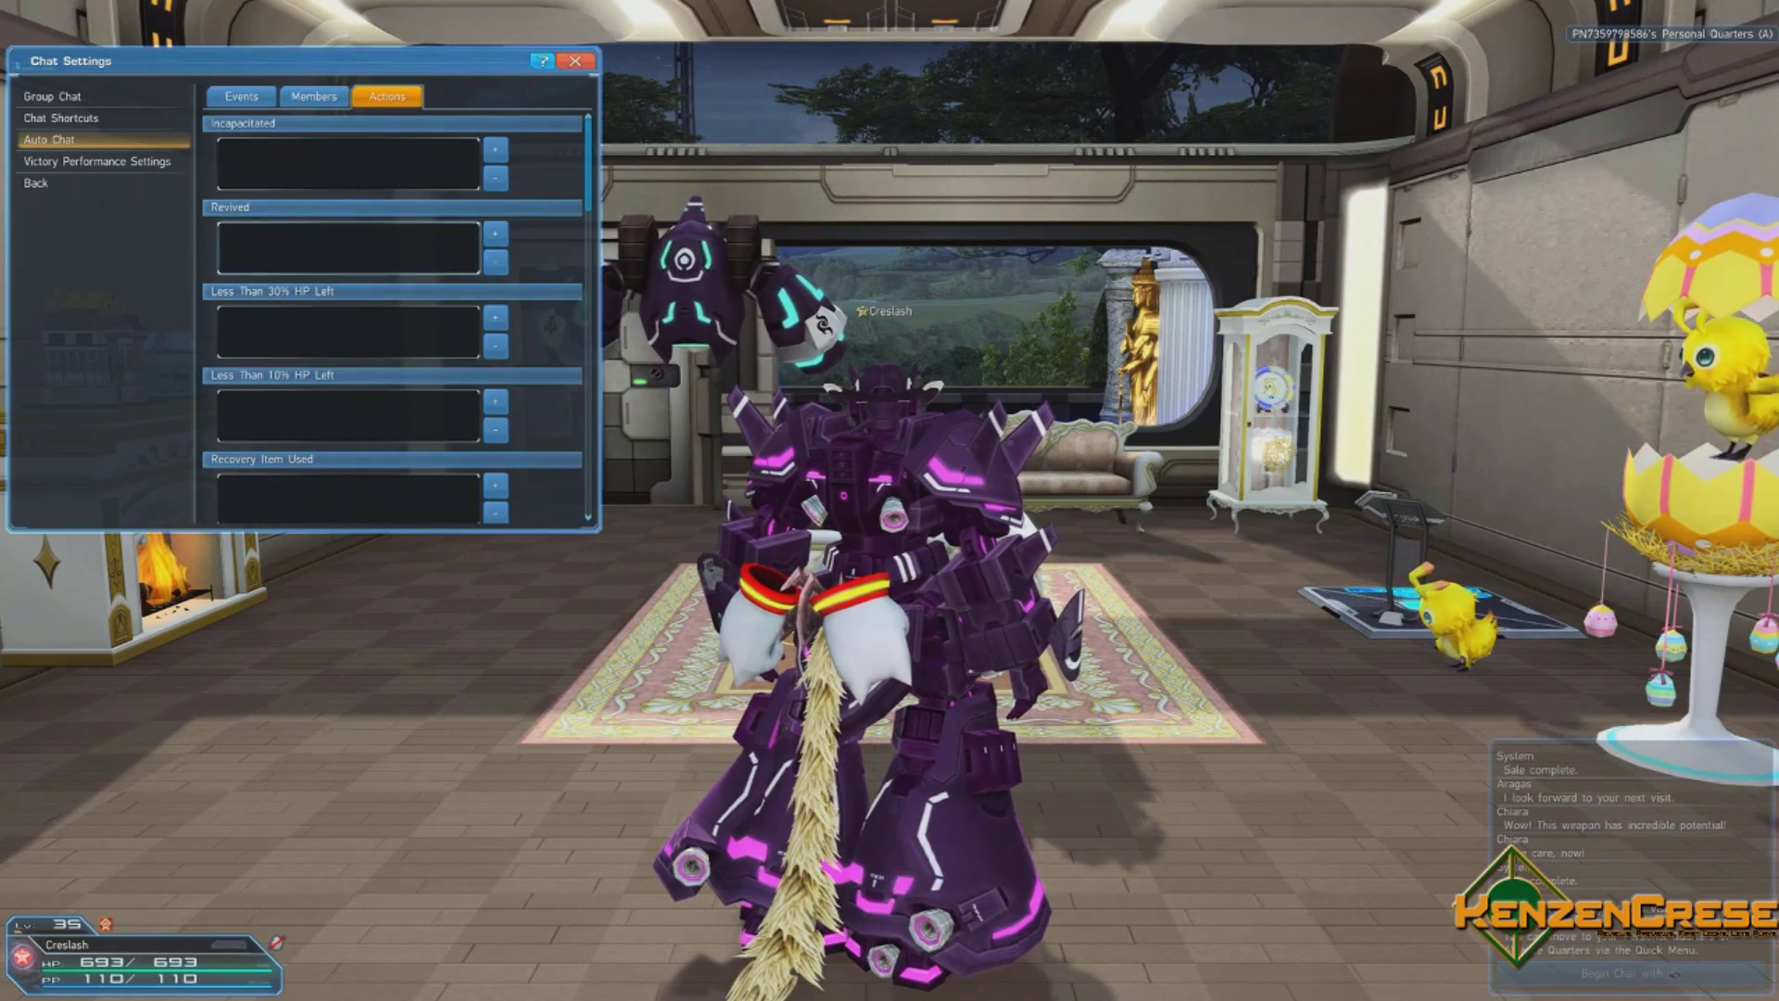
pyautogui.press('Down')
pyautogui.press('Down')
pyautogui.press('Down')
pyautogui.press('Down')
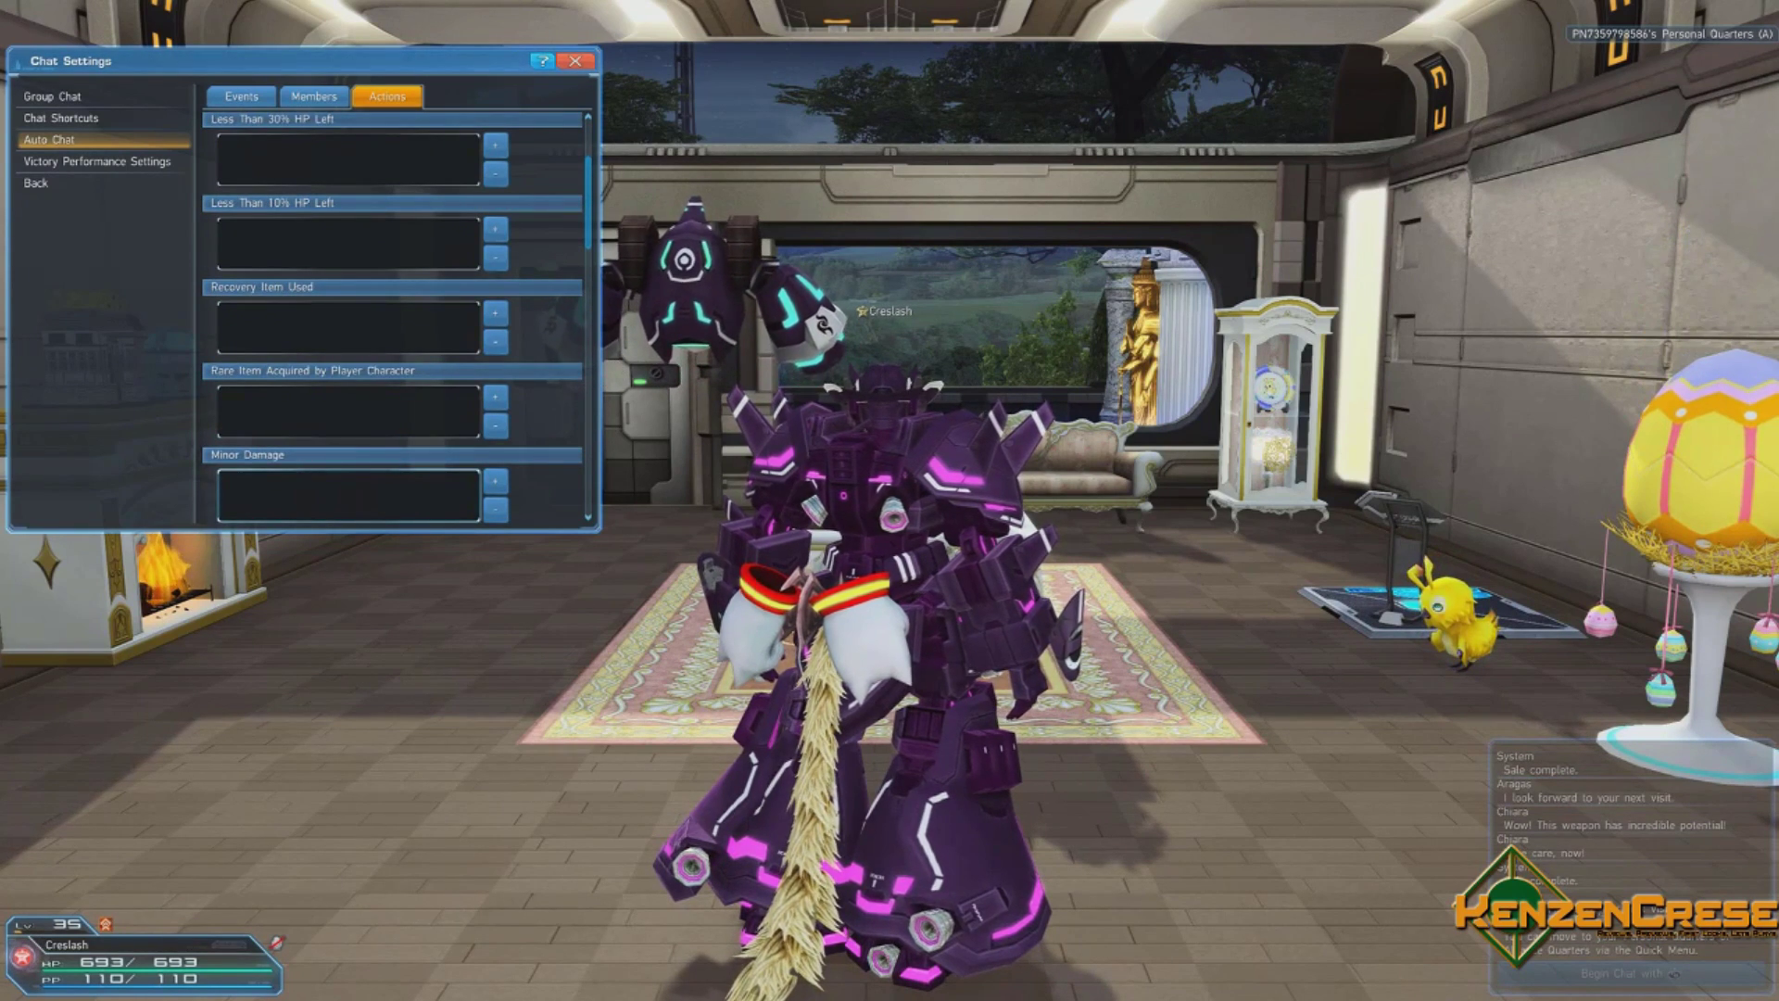
pyautogui.press('Down')
pyautogui.press('Down')
pyautogui.press('Down')
pyautogui.press('Down')
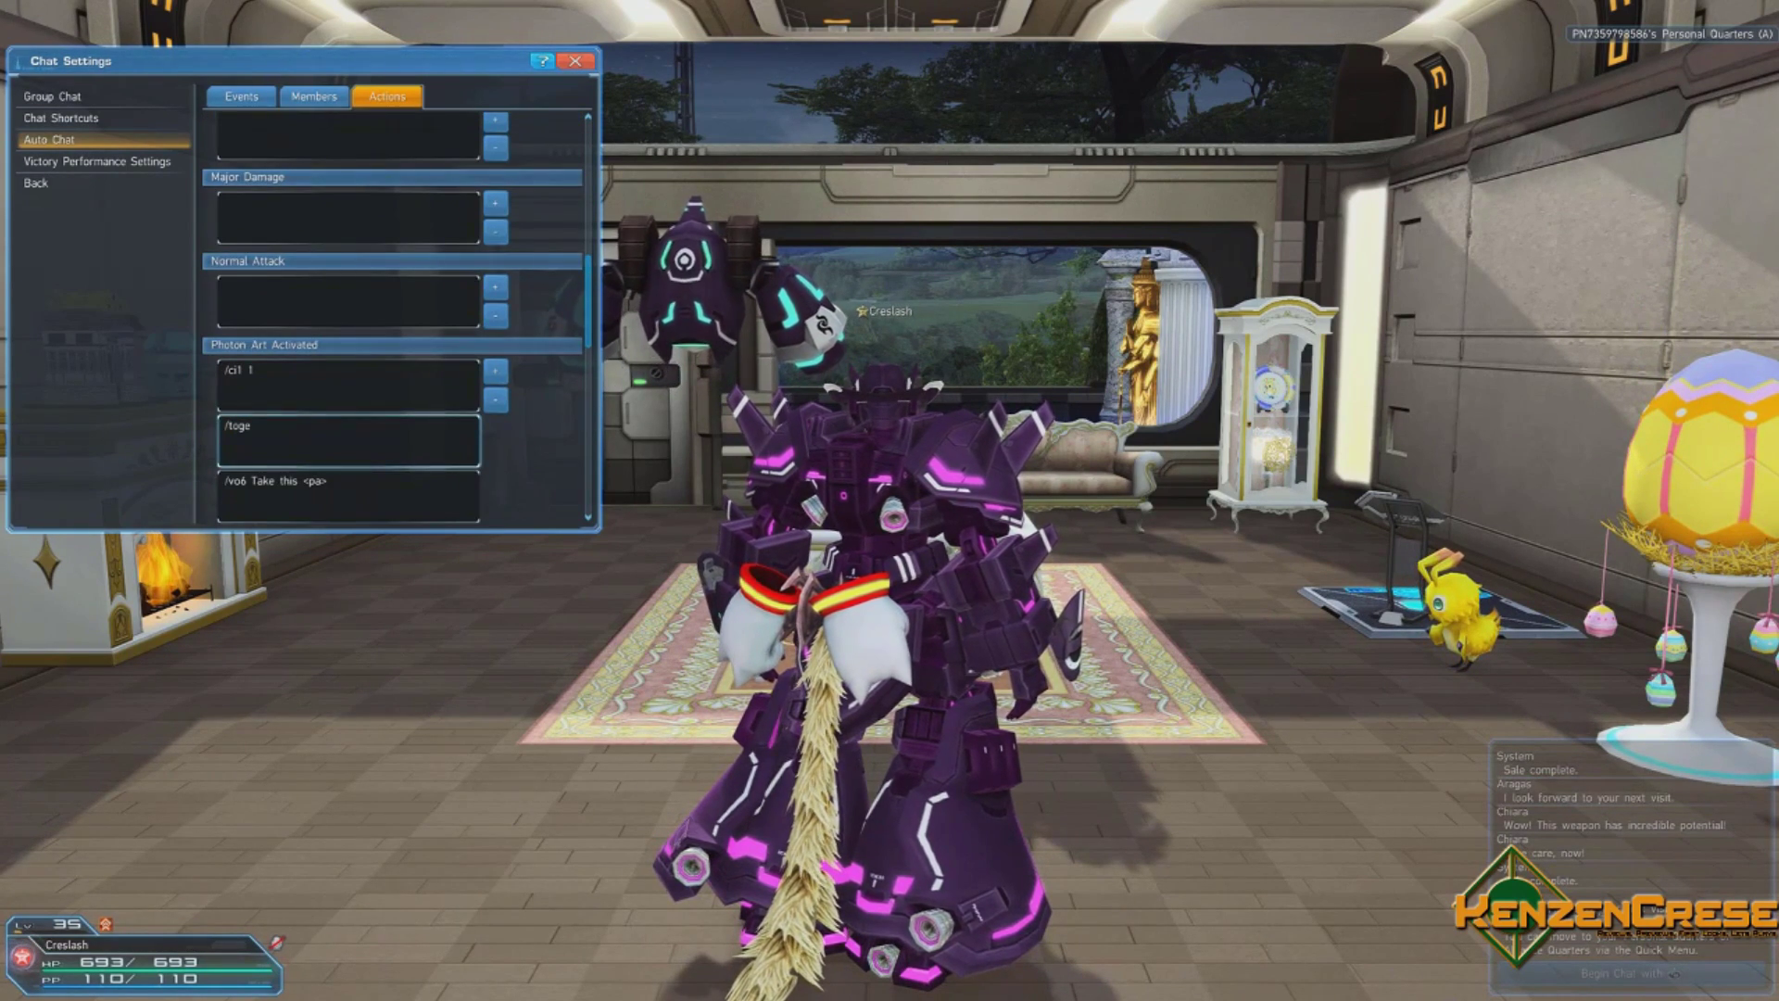
pyautogui.press('Right')
pyautogui.press('Return')
pyautogui.press('Return')
pyautogui.press('Left')
pyautogui.press('Return')
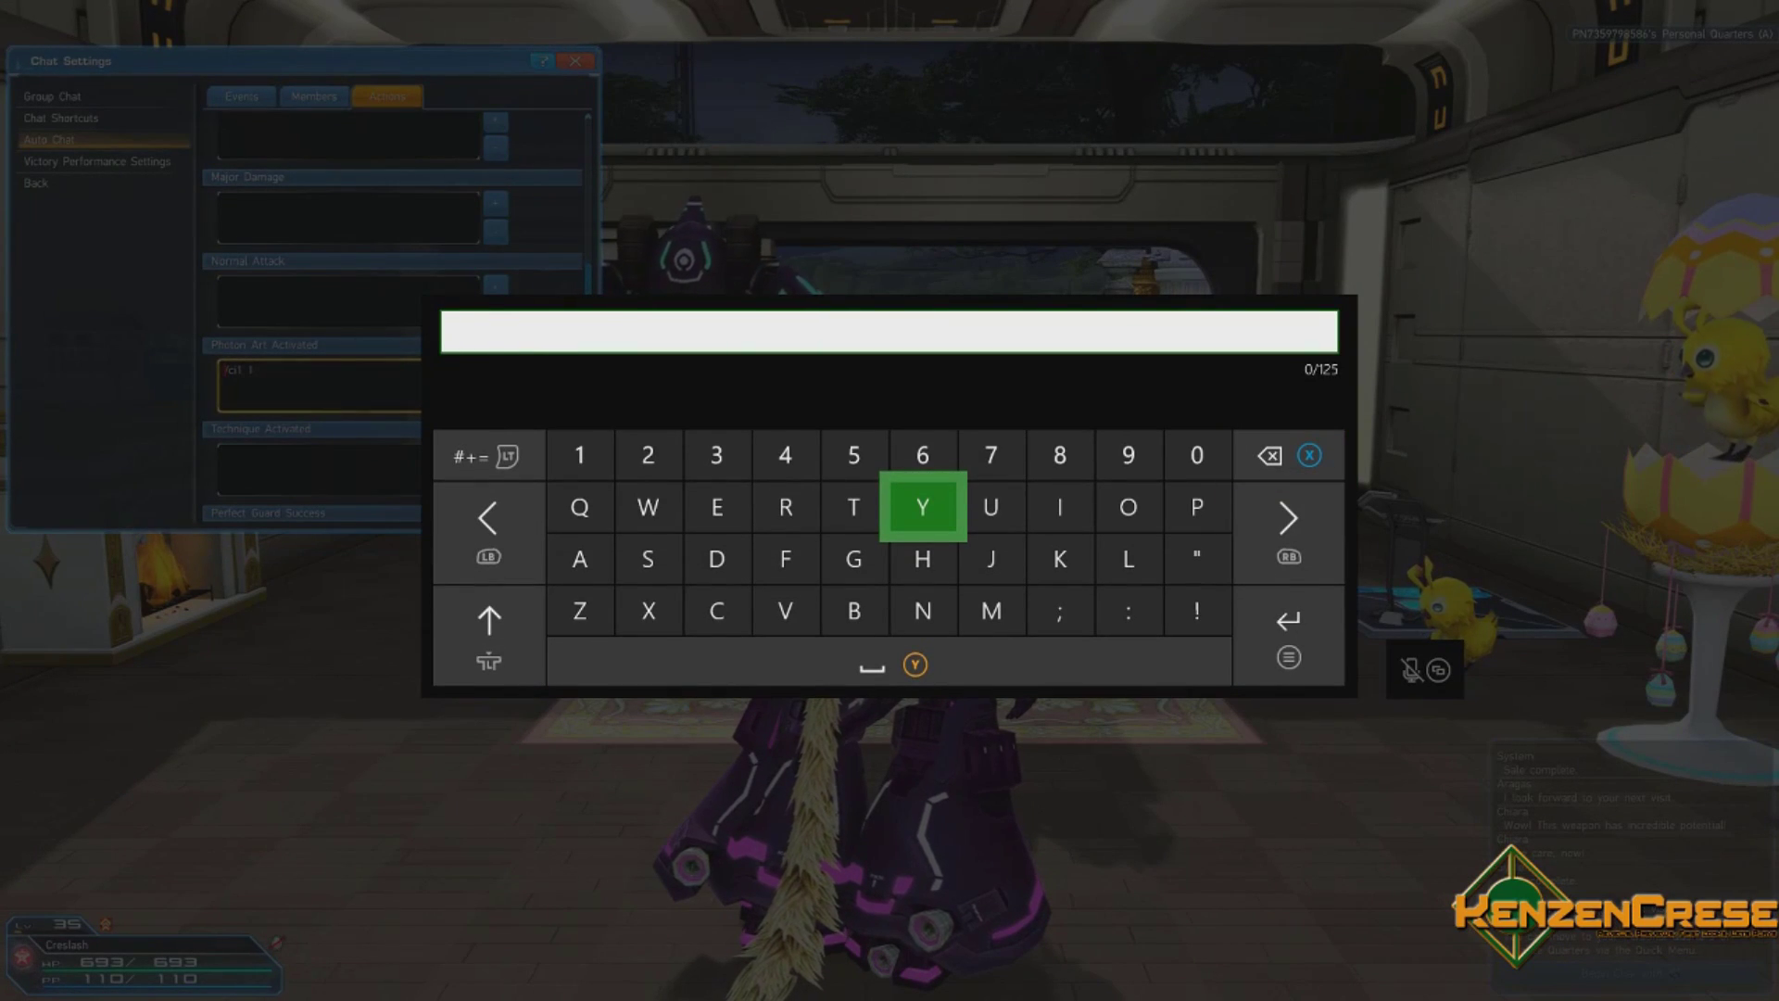
# Enter '/s3' as the Photon Art Activated auto chat line and confirm it
pyautogui.press('Right')
pyautogui.press('Tab')
pyautogui.press('Right')
pyautogui.write('/')
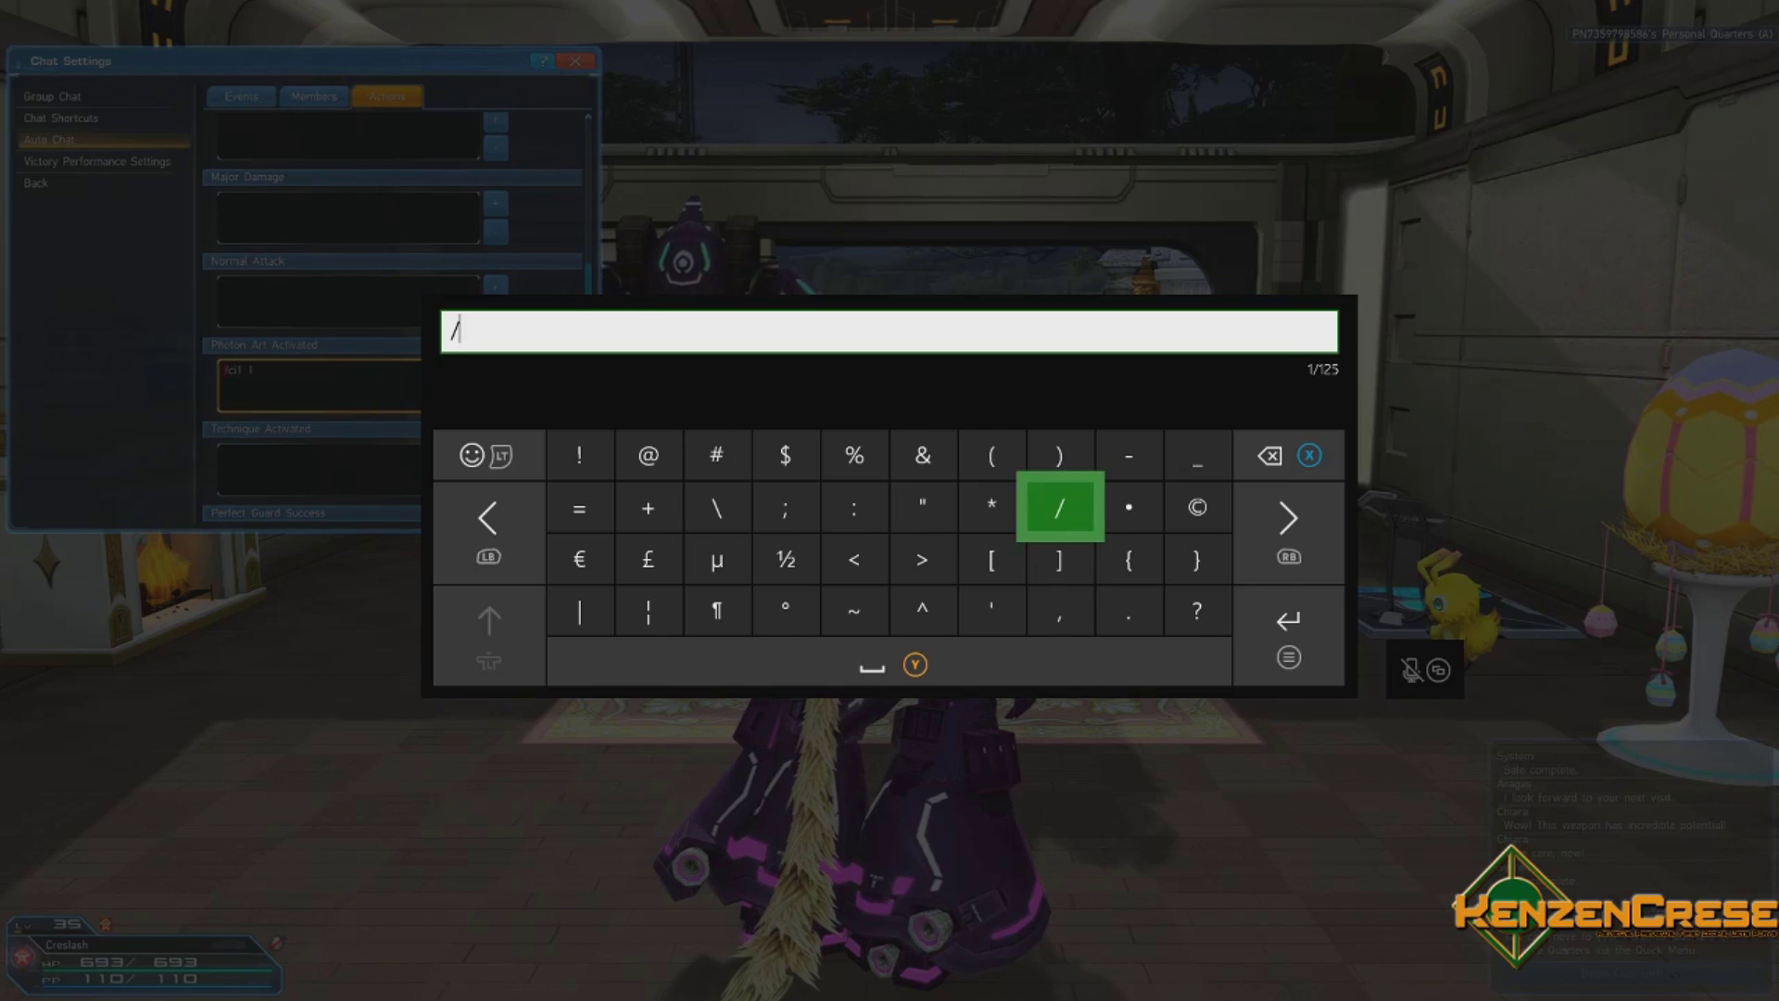
pyautogui.press('Tab')
pyautogui.press('Tab')
pyautogui.press('Left')
pyautogui.press('Left')
pyautogui.press('Down')
pyautogui.write('s')
pyautogui.press('Right')
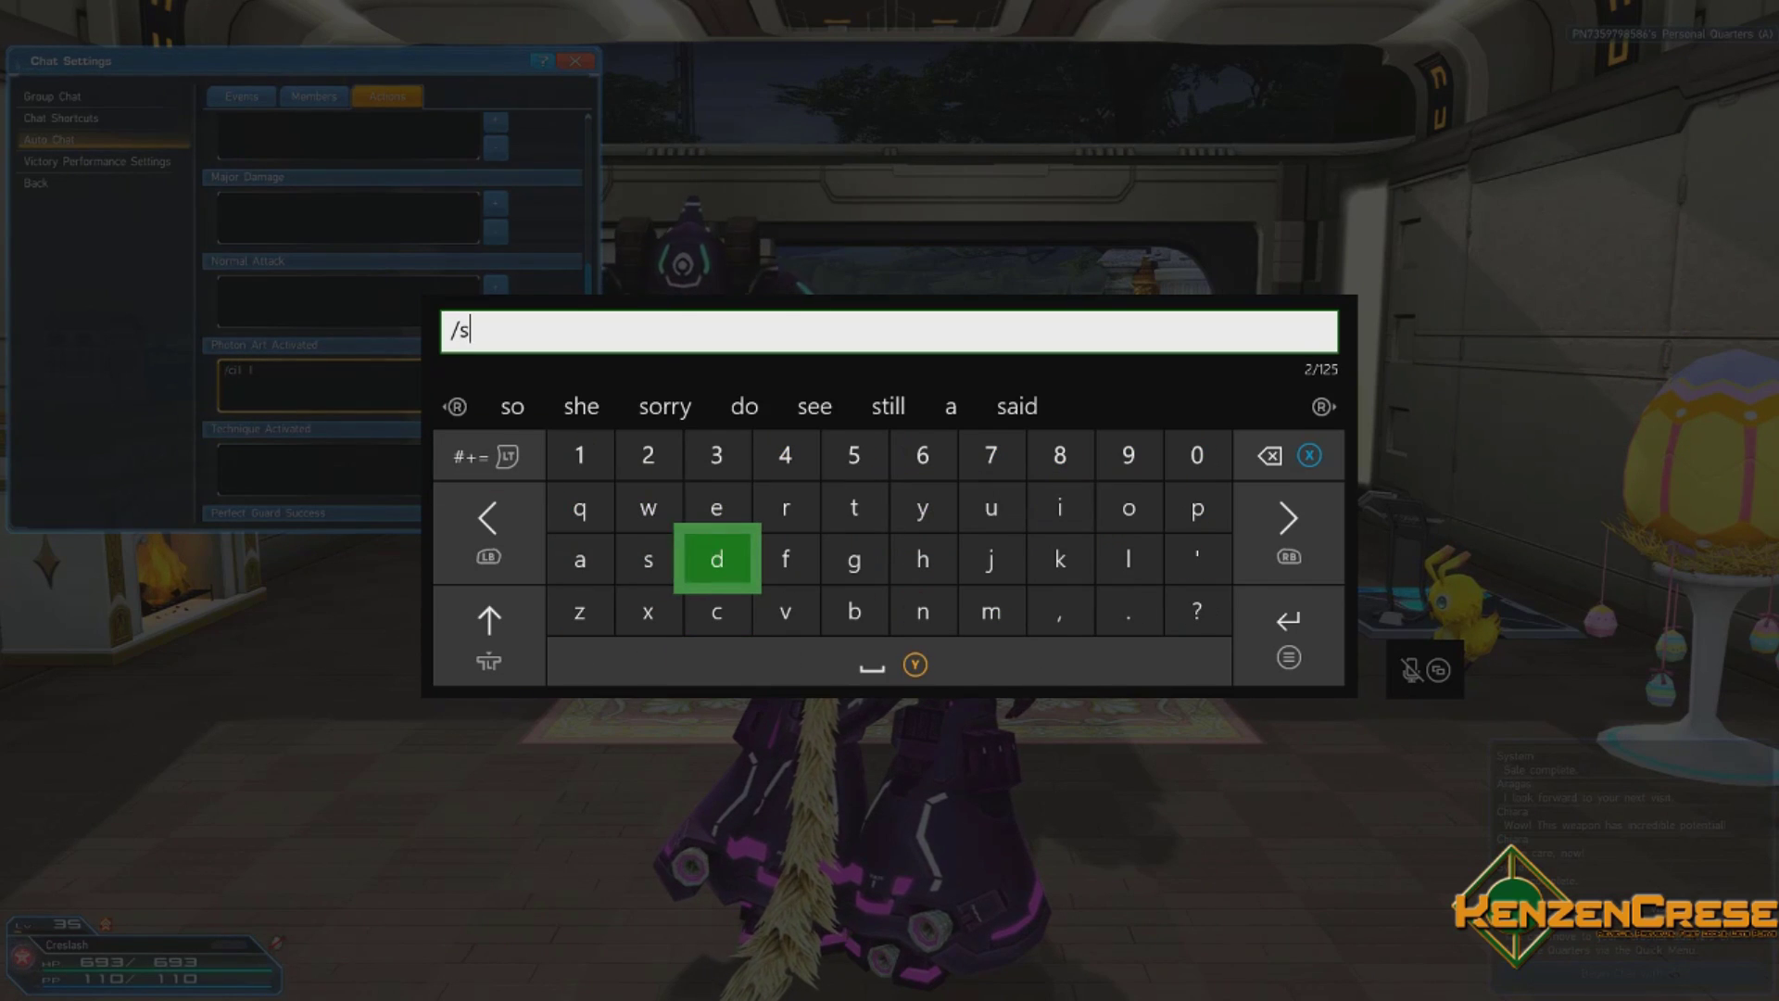
pyautogui.press('Left')
pyautogui.write('3')
pyautogui.press('Return')
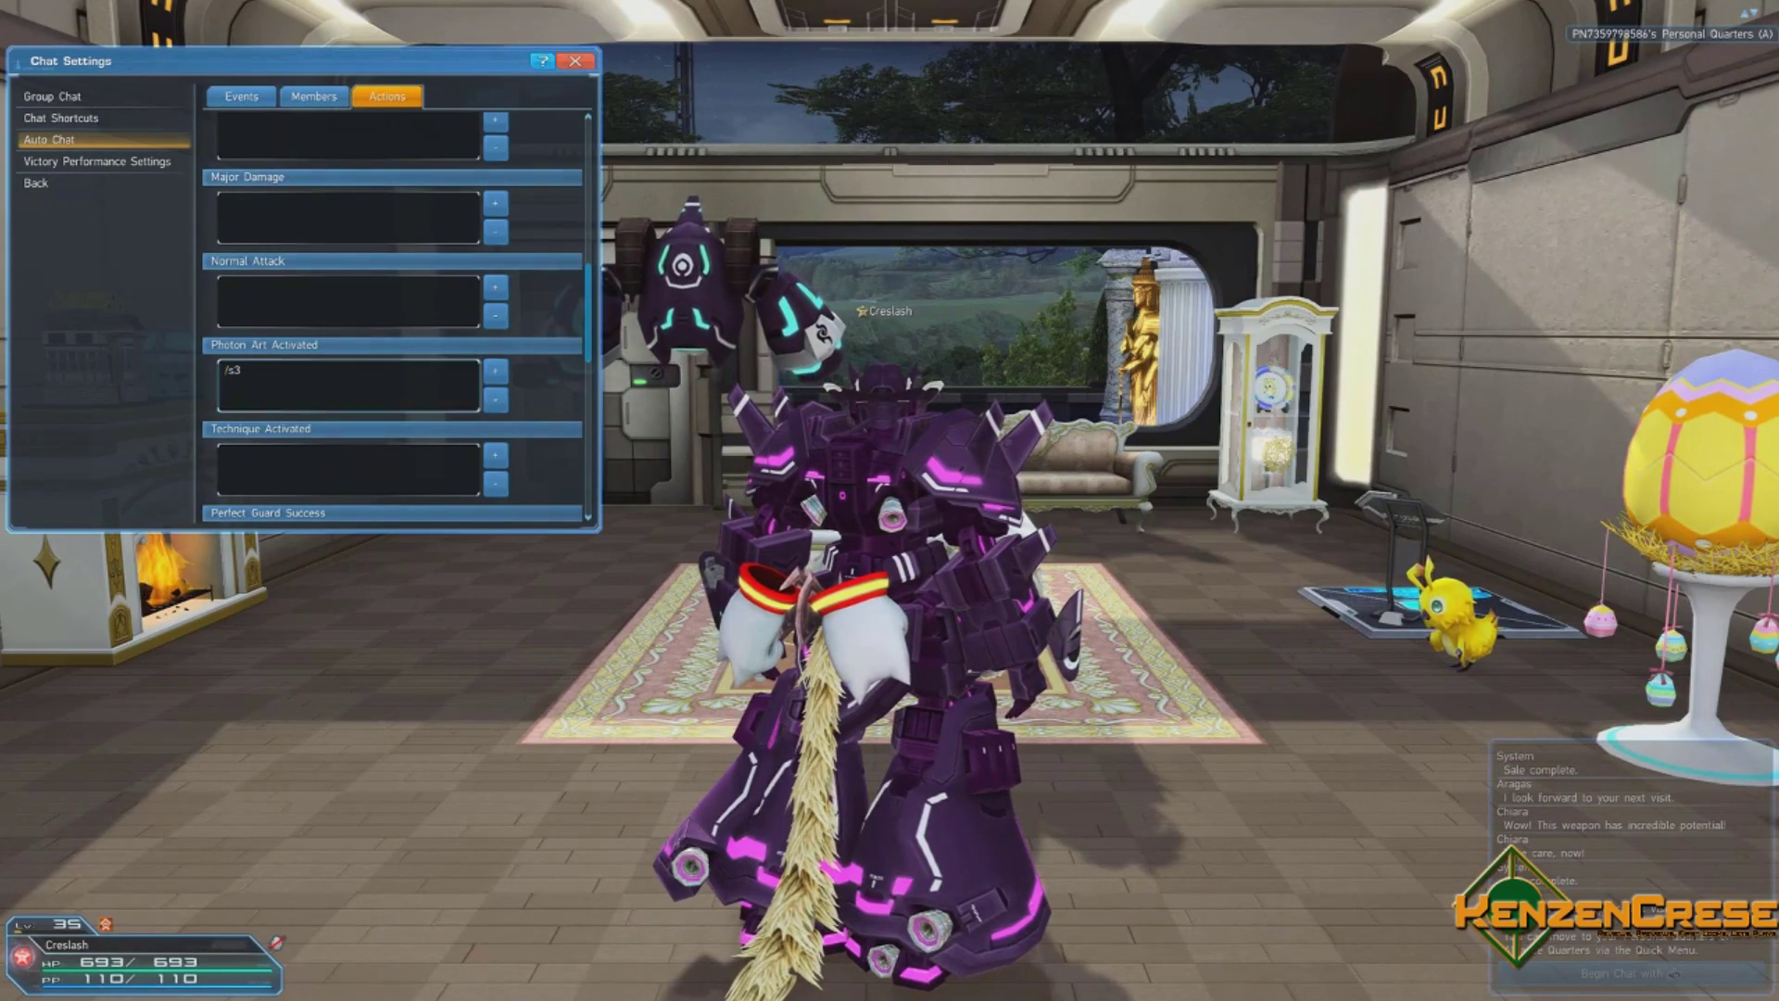
# Exit Chat Settings and check shortcut 3's new text in the Run Chat Macros list
pyautogui.press('Escape')
pyautogui.press('Escape')
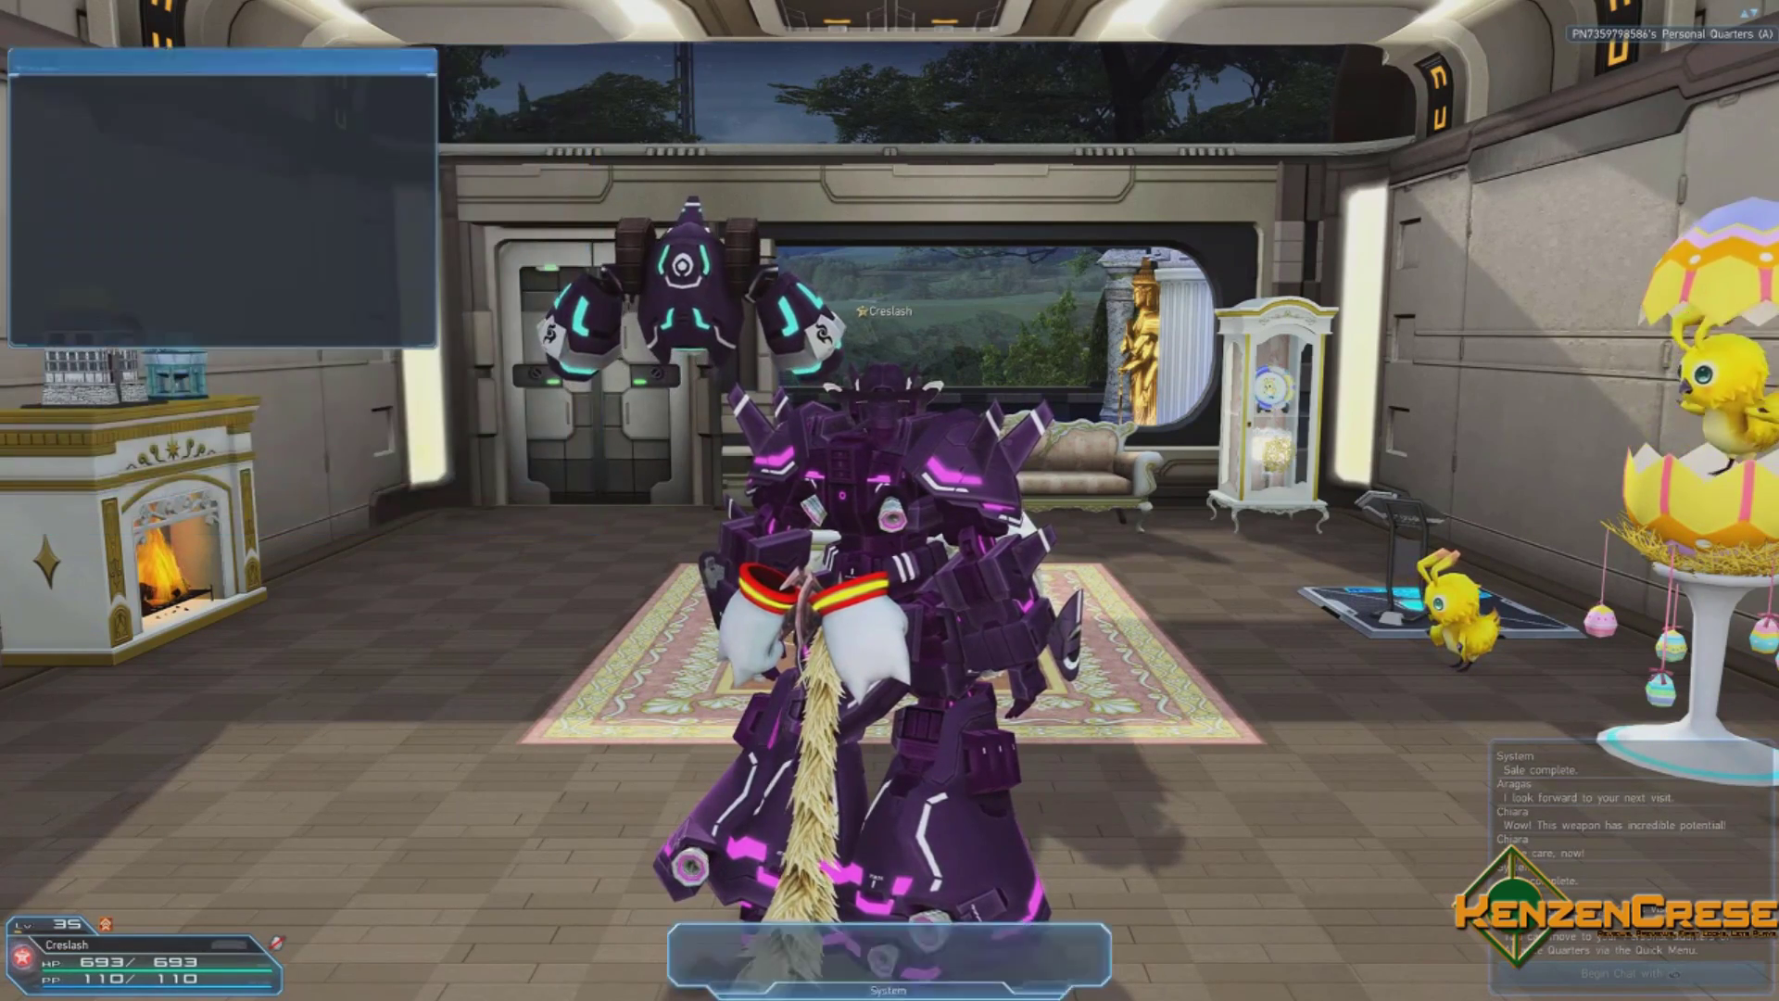
pyautogui.press('Escape')
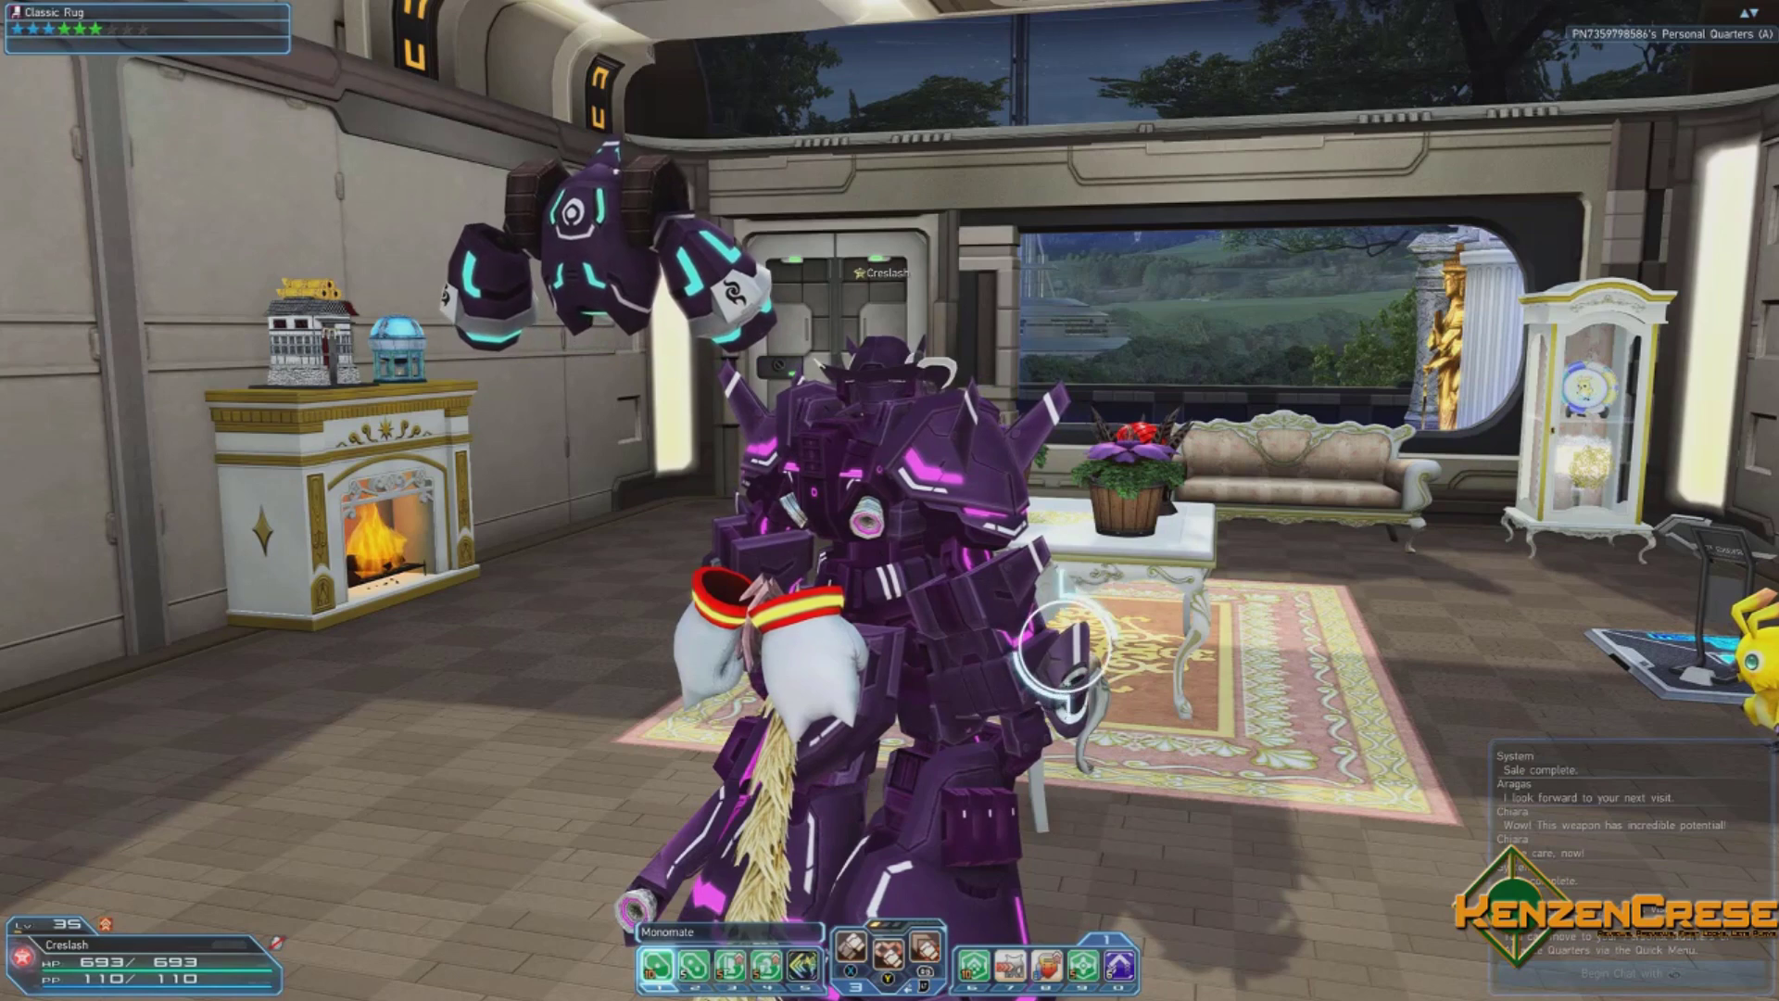
pyautogui.press('-')
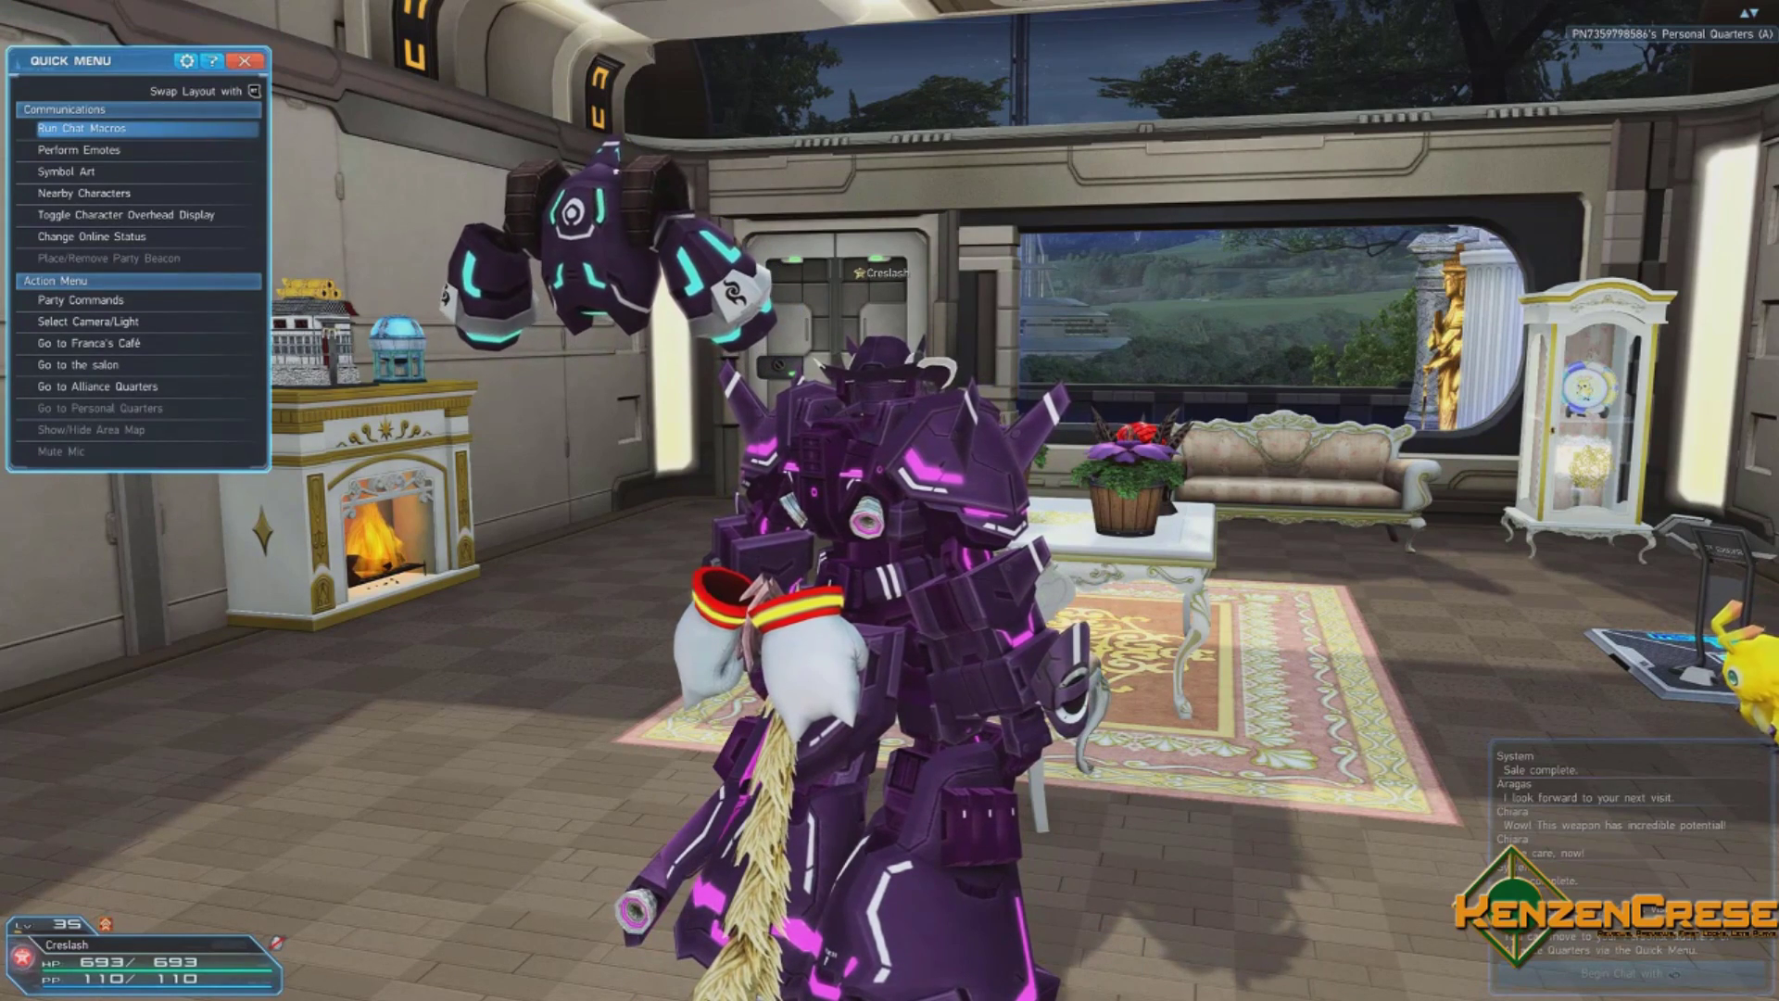
pyautogui.press('Return')
pyautogui.press('Down')
pyautogui.press('Down')
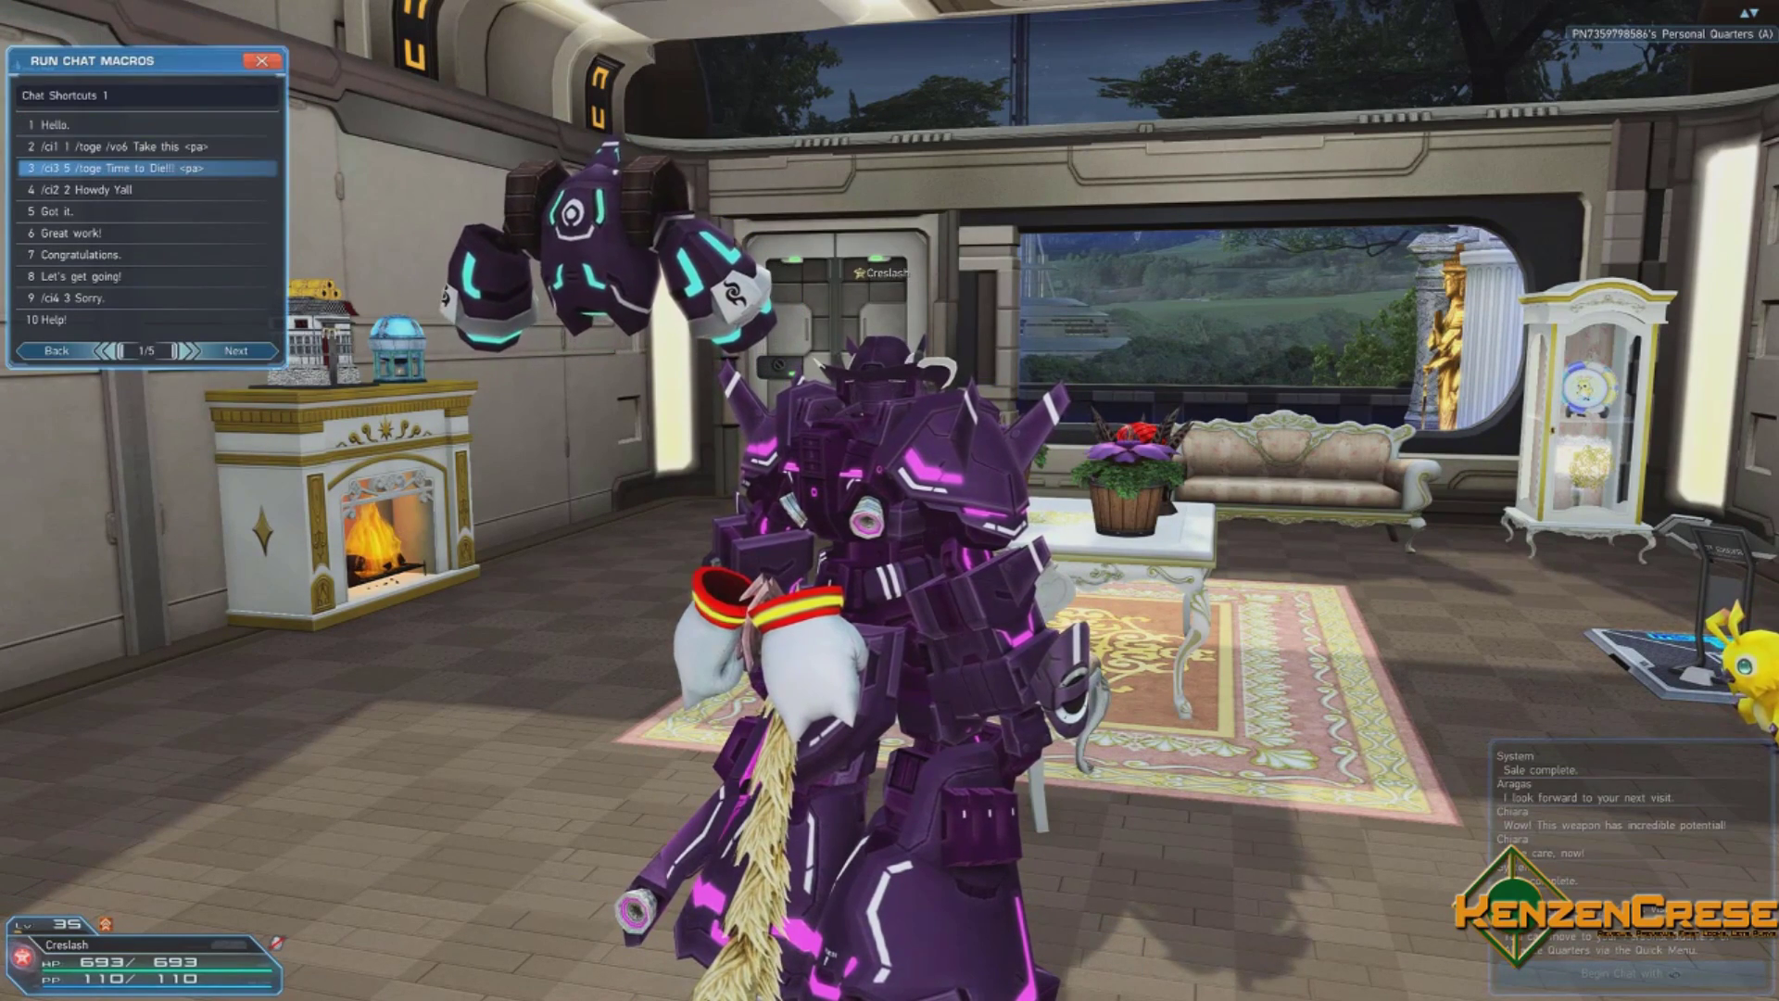